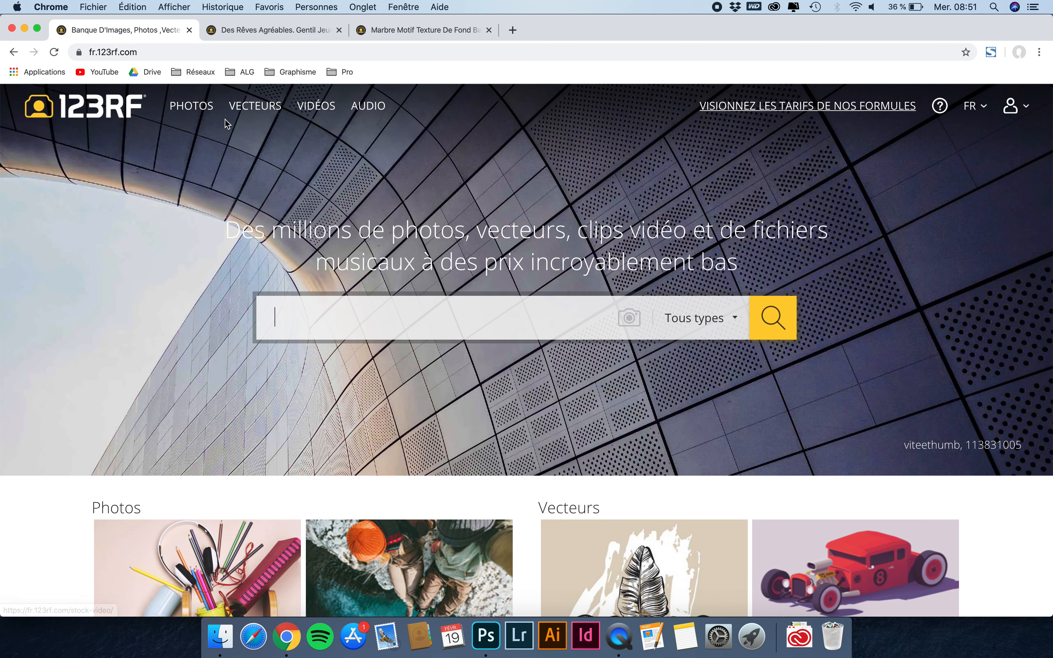
Step: Examine the two stock photo pages with the shirtless man and the marble texture
click(270, 33)
scroll(276, 168, down, 2)
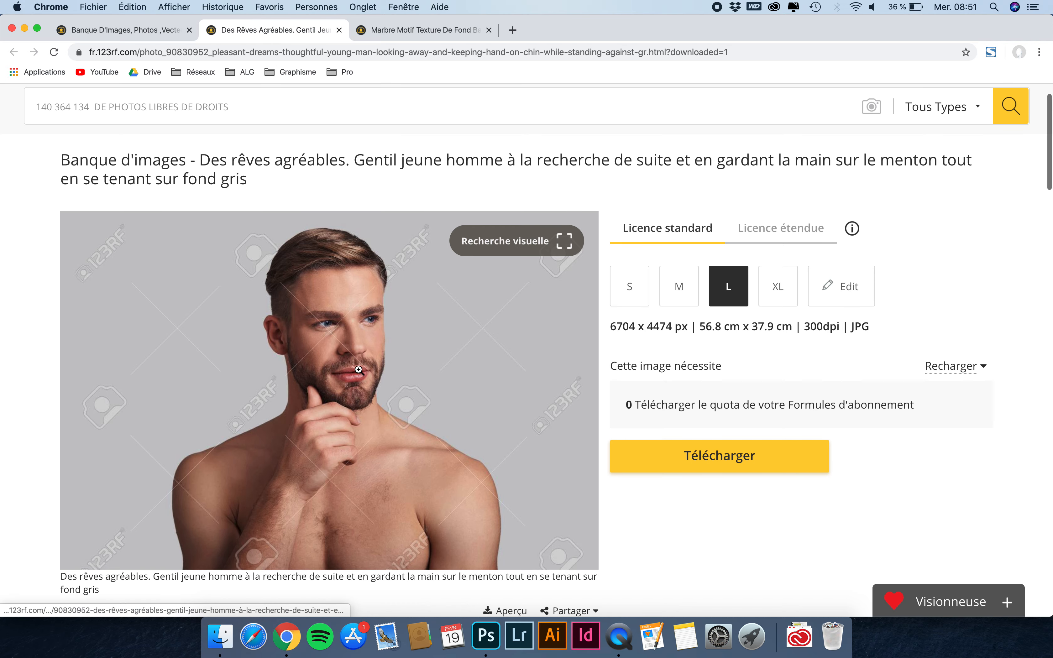
click(416, 29)
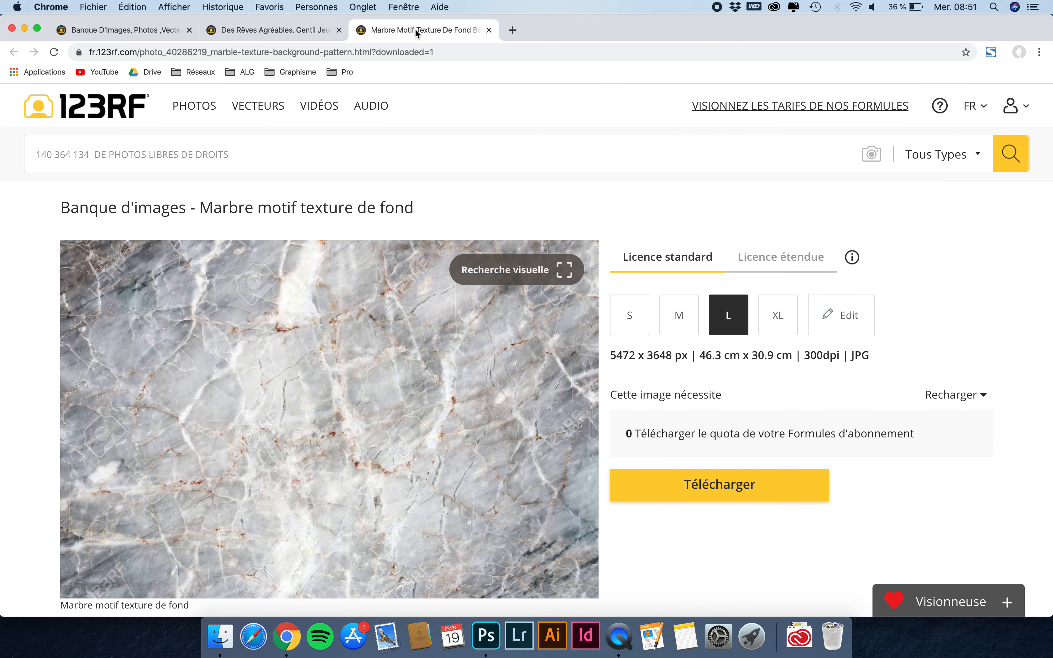
scroll(295, 355, down, 2)
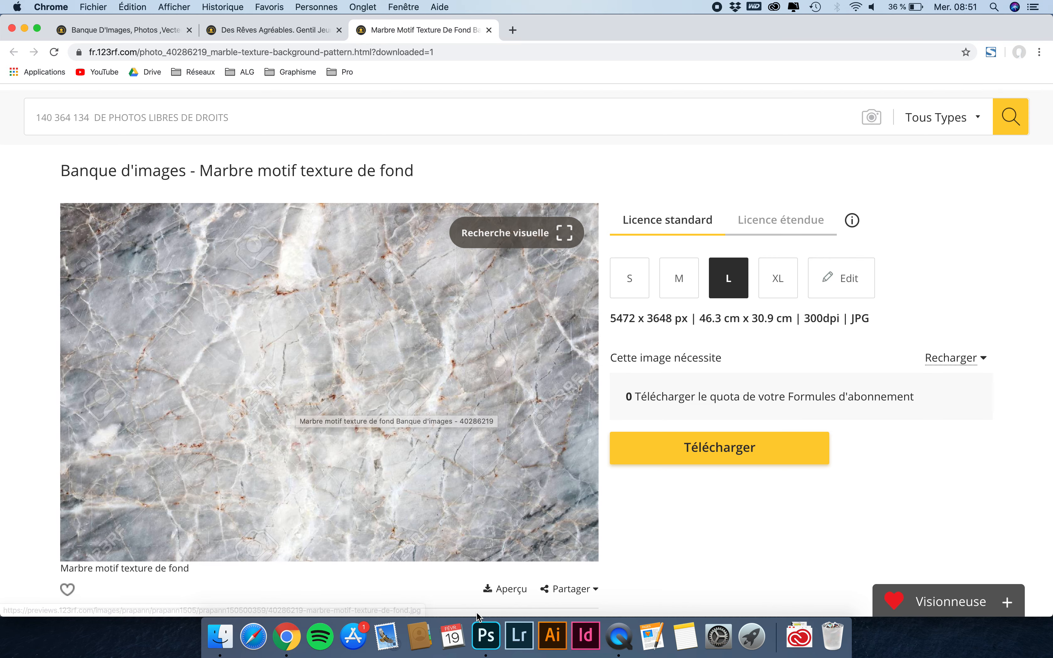
Step: Switch to Photoshop and open 90830952_l.jpg from the TUTO 288 - HOMME PIERRE folder as a separate document
click(487, 637)
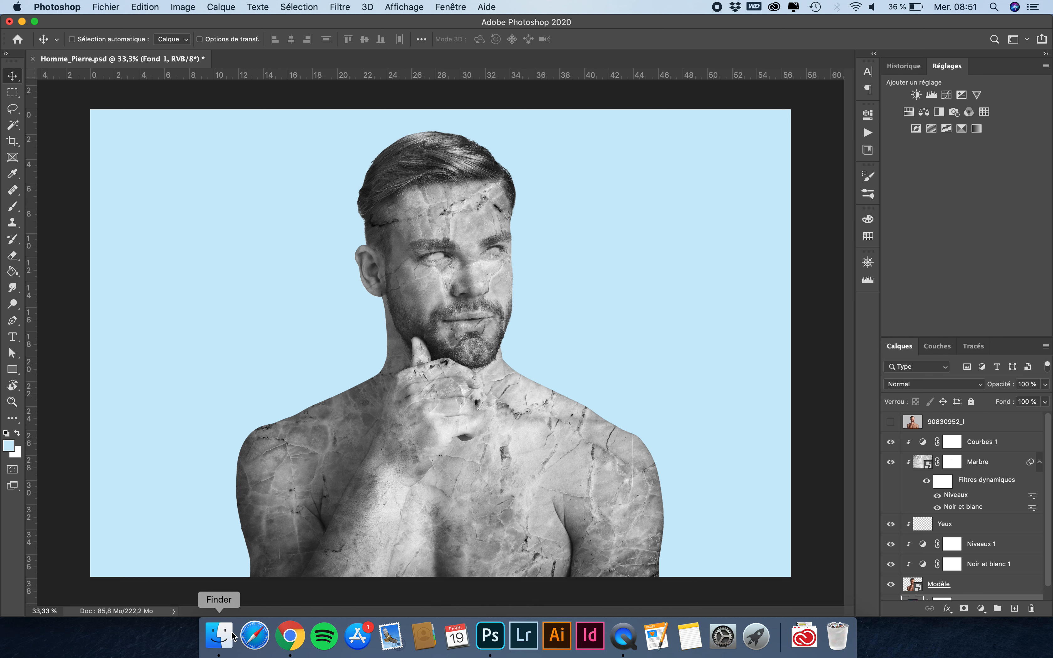
click(216, 642)
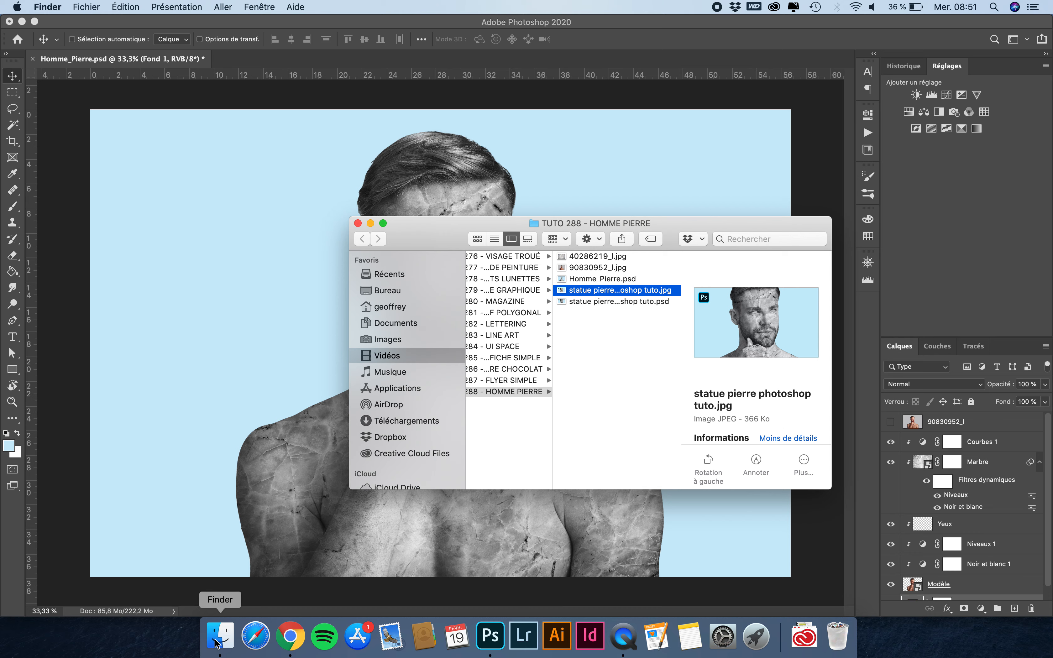
click(632, 260)
click(635, 268)
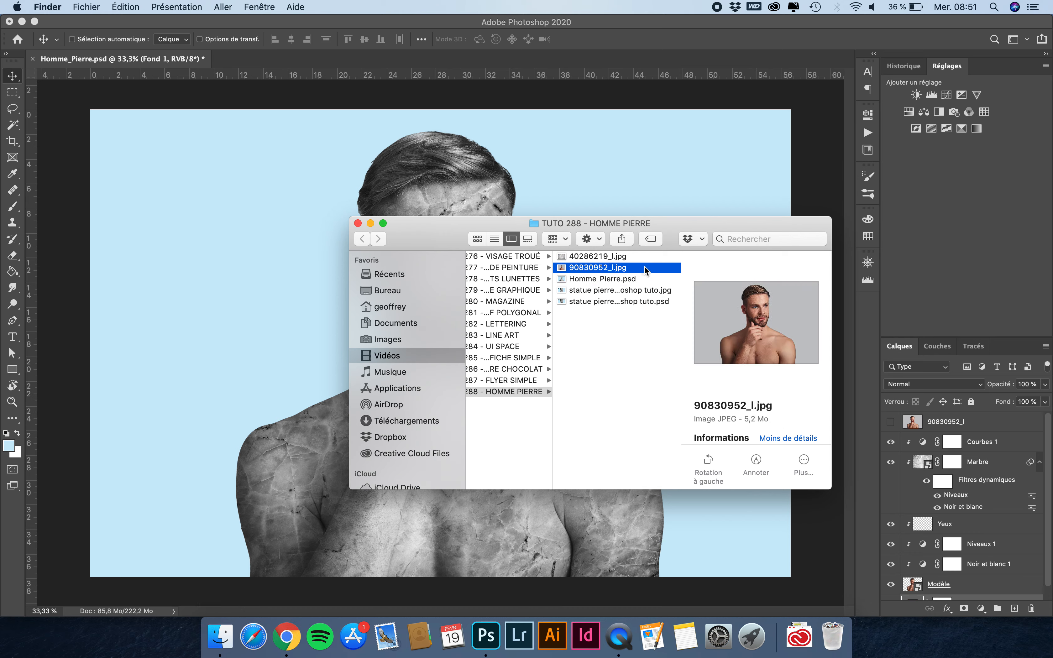
drag(644, 271, 314, 55)
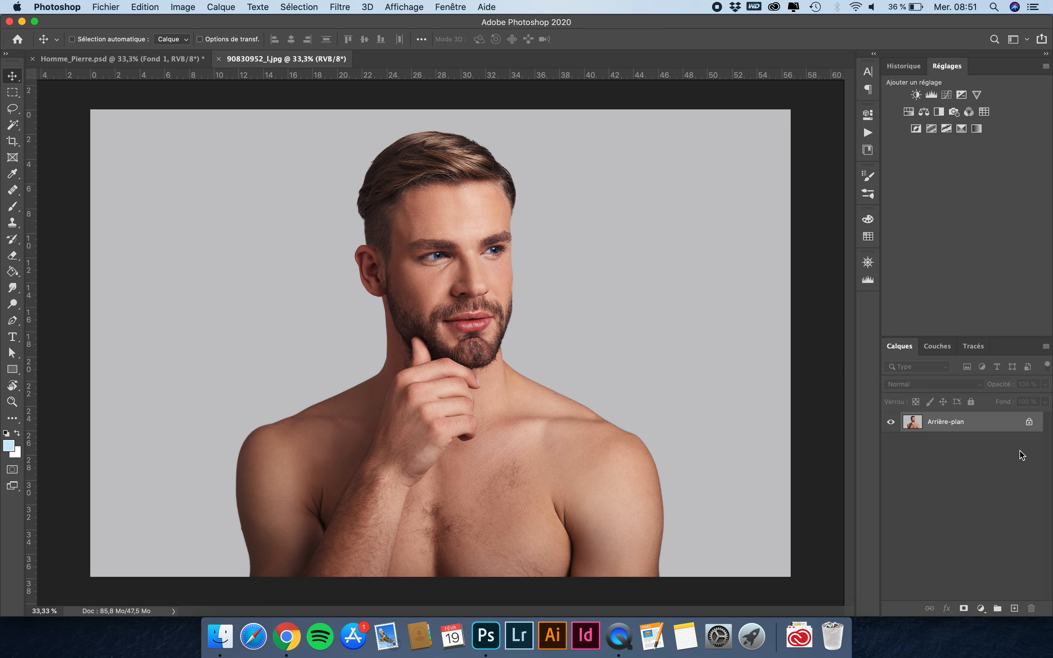
Step: Convert the locked background into a regular layer named Modèle, and delete the empty layer added above it
click(1014, 608)
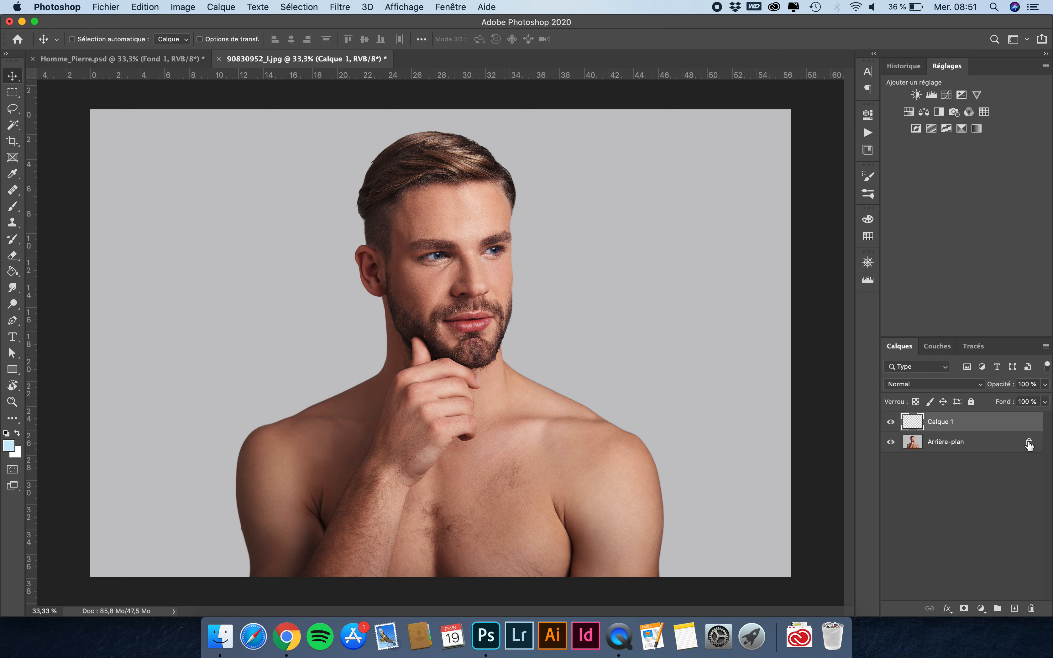
click(957, 444)
double_click(943, 442)
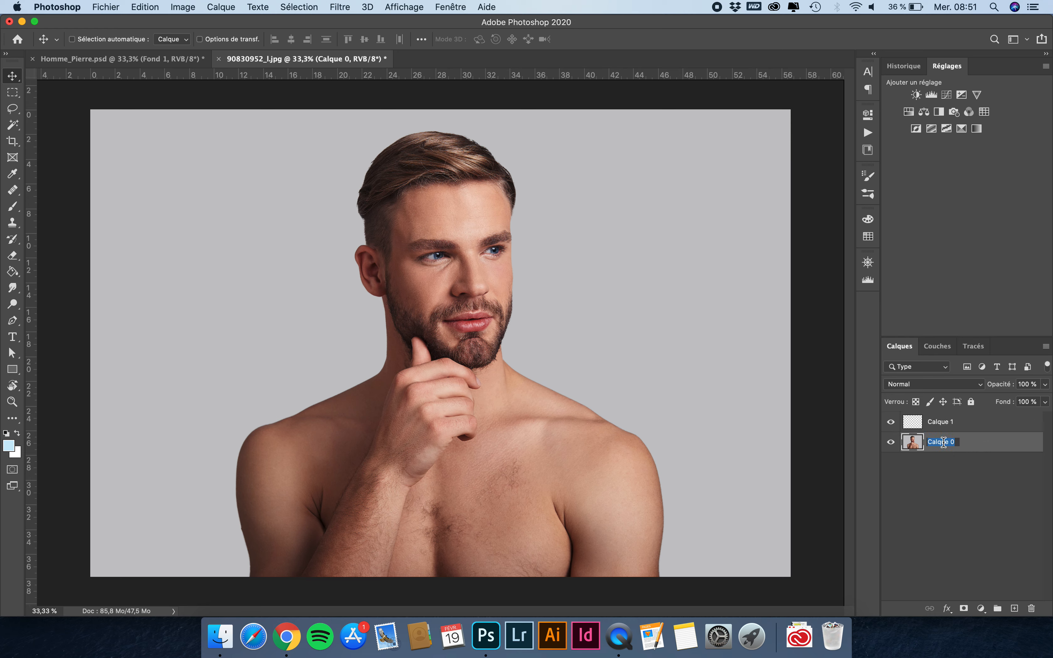
text(Modèle)
key(Return)
click(968, 429)
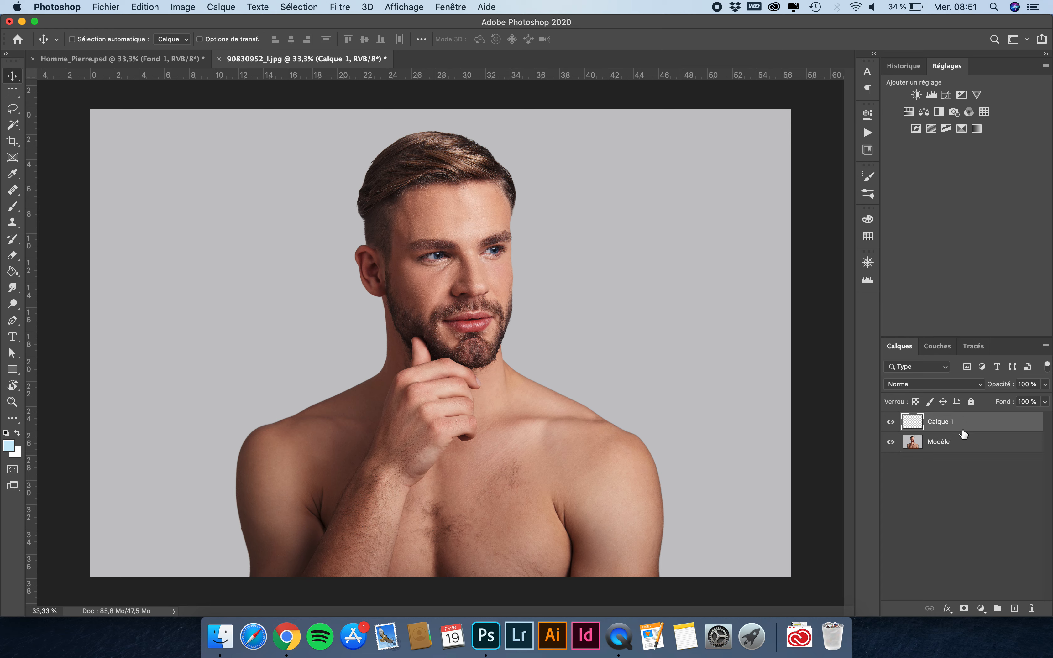
key(Delete)
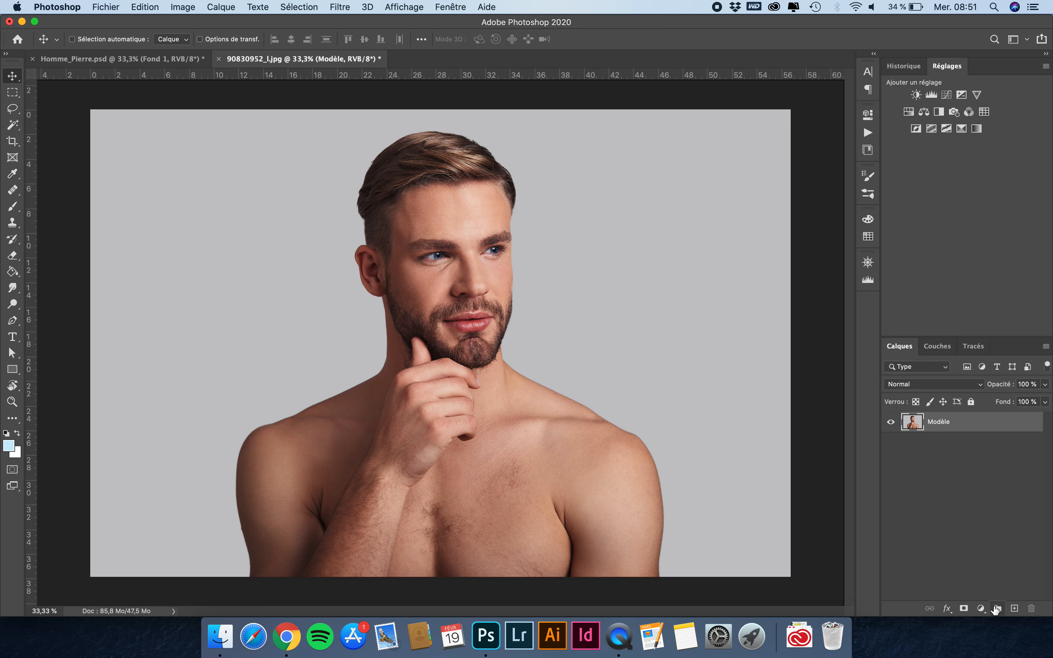
Step: Add a solid colour fill layer in light blue #caebfa and place it below the Modèle layer
click(981, 608)
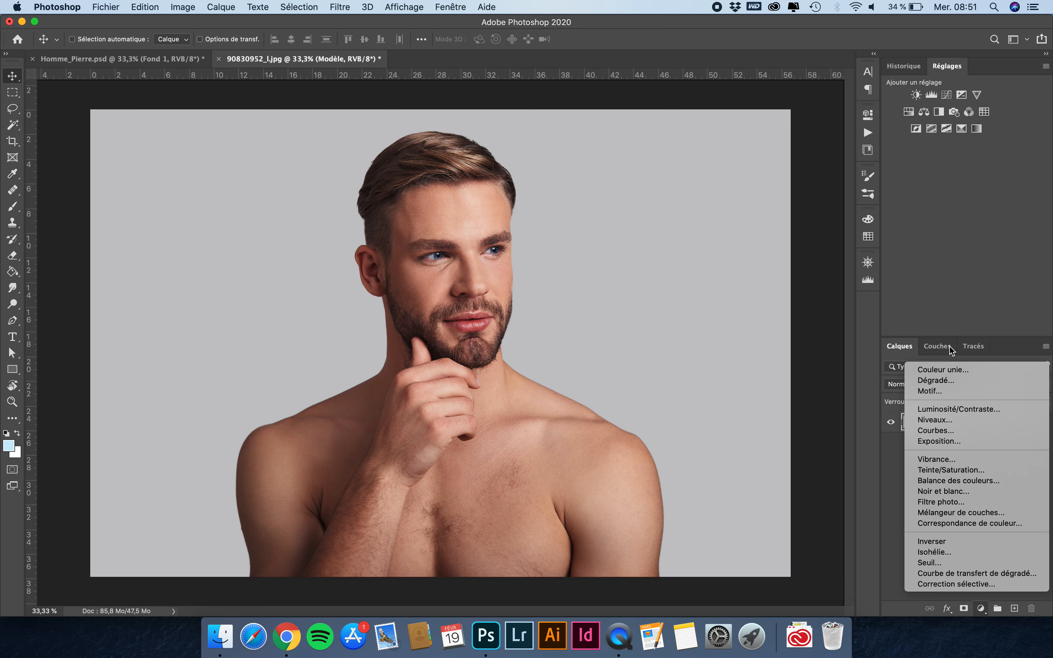
click(950, 371)
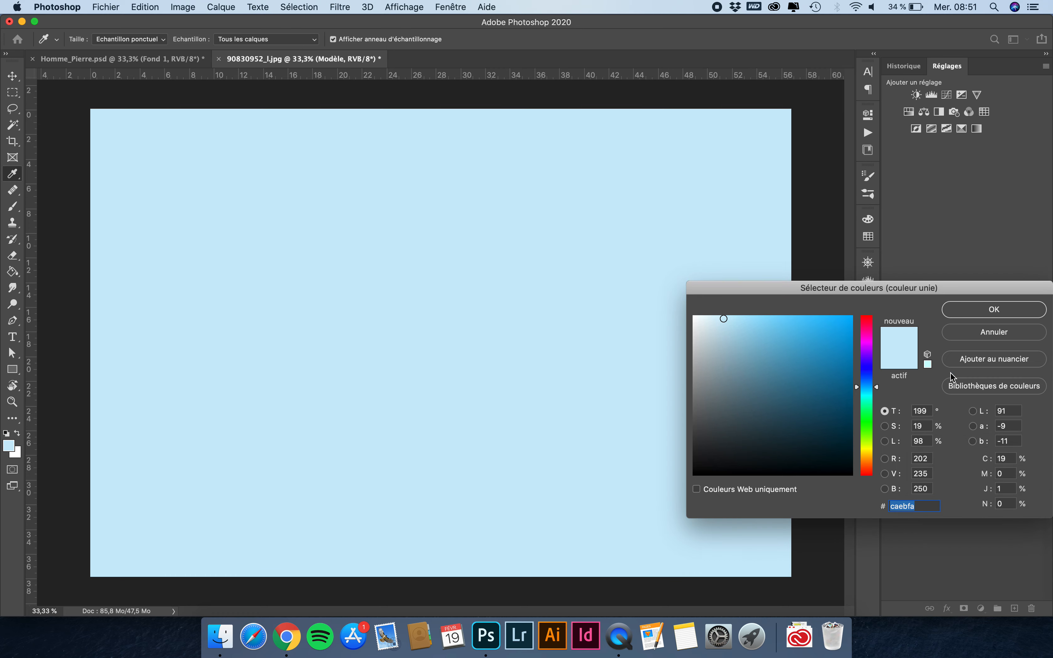
click(923, 506)
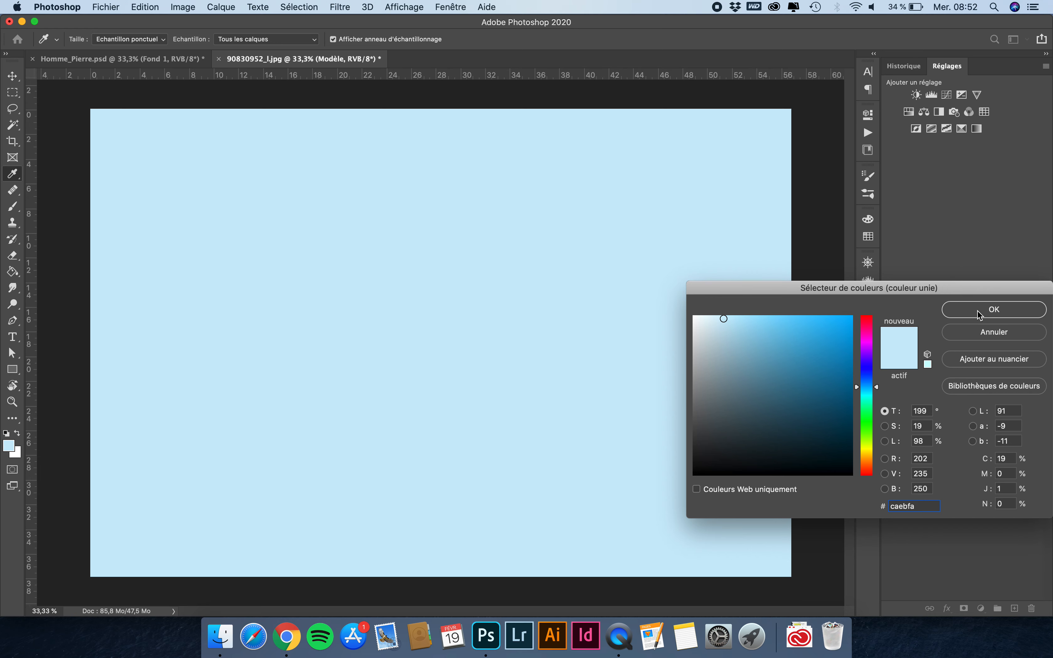
click(994, 310)
key(v)
drag(974, 422, 982, 450)
Step: Select the man on the Modèle layer with the automatic subject selection of the Magic Wand tool
click(961, 429)
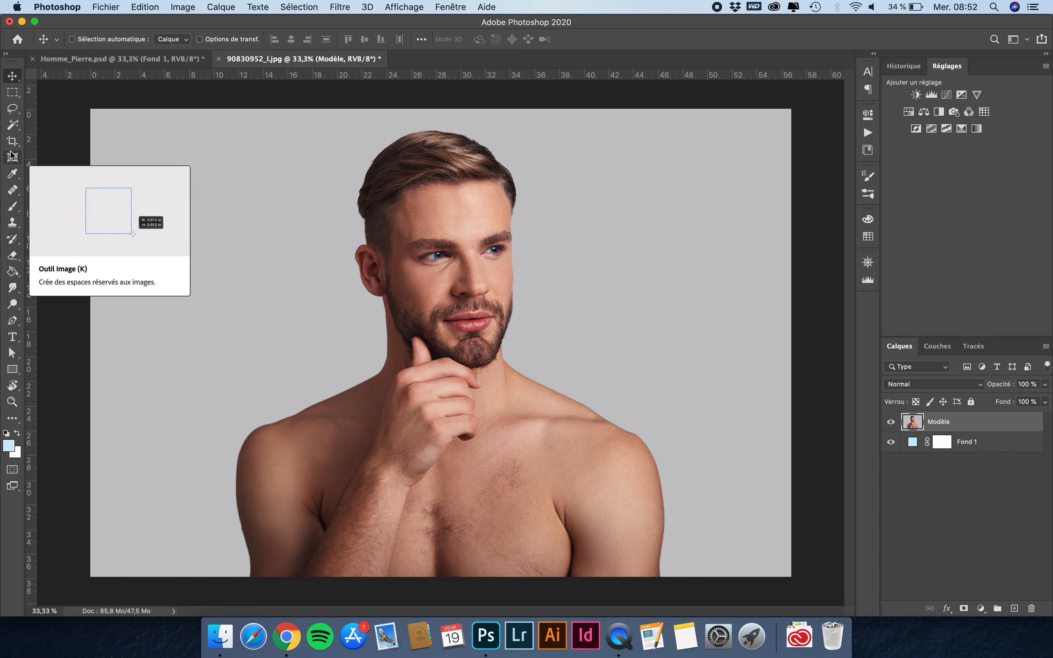
click(11, 128)
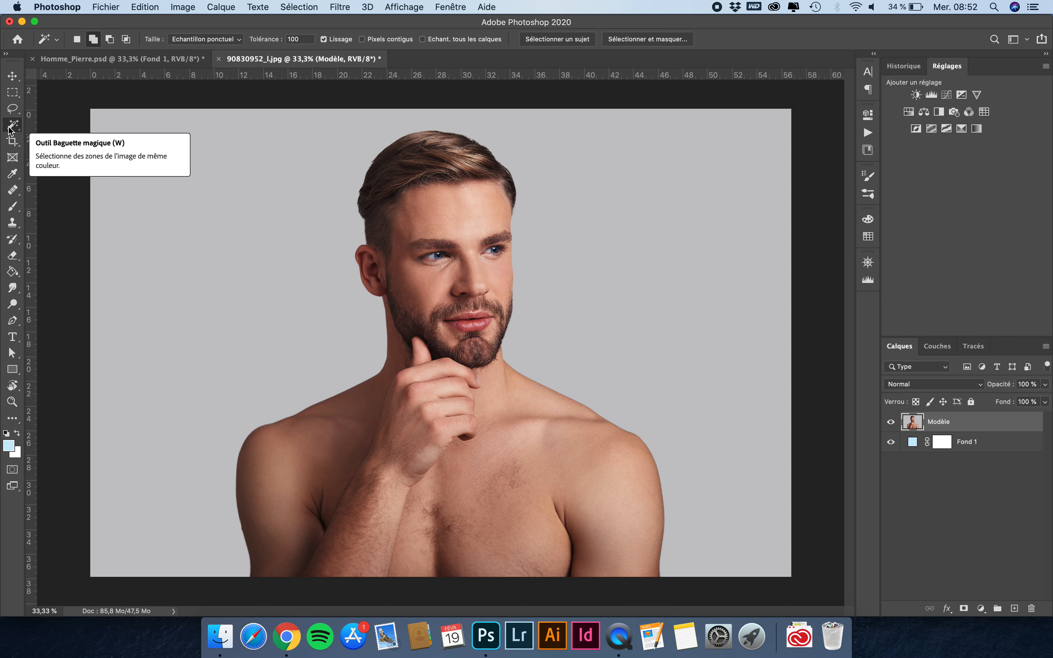
click(569, 44)
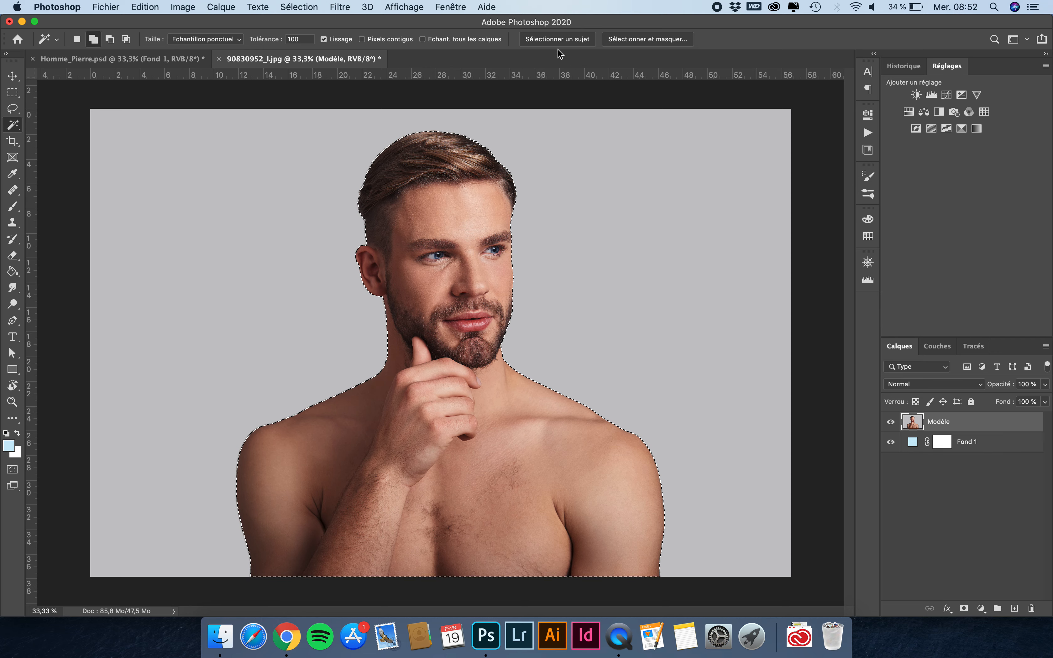
Step: Refine the selection's edge around the man's hair with the Refine Edge brush in Select and Mask
click(634, 41)
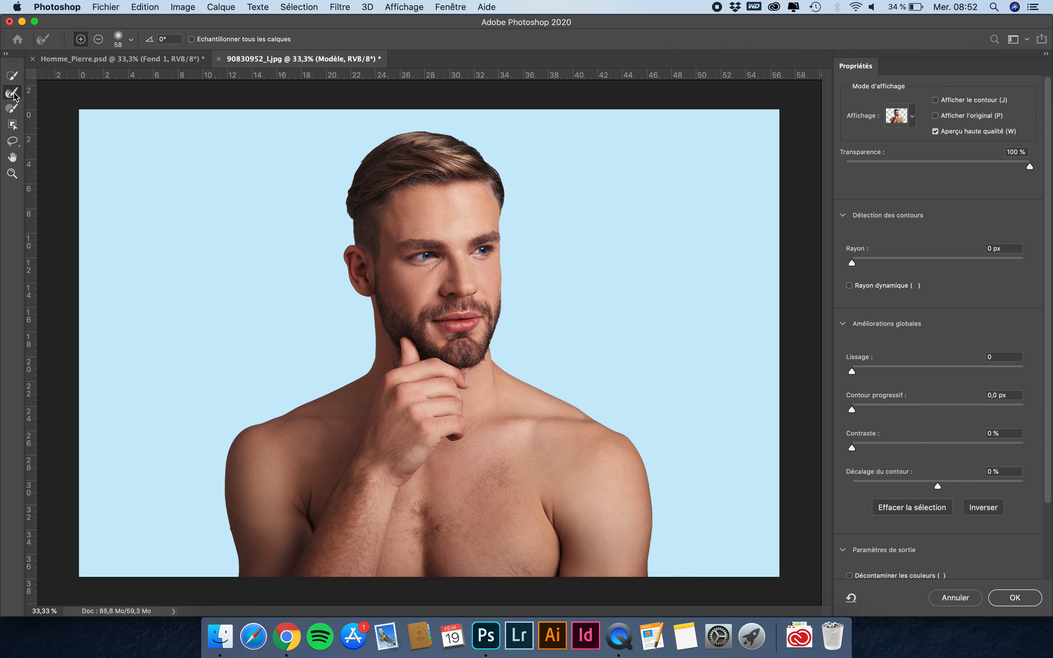
click(15, 95)
scroll(355, 182, up, 5)
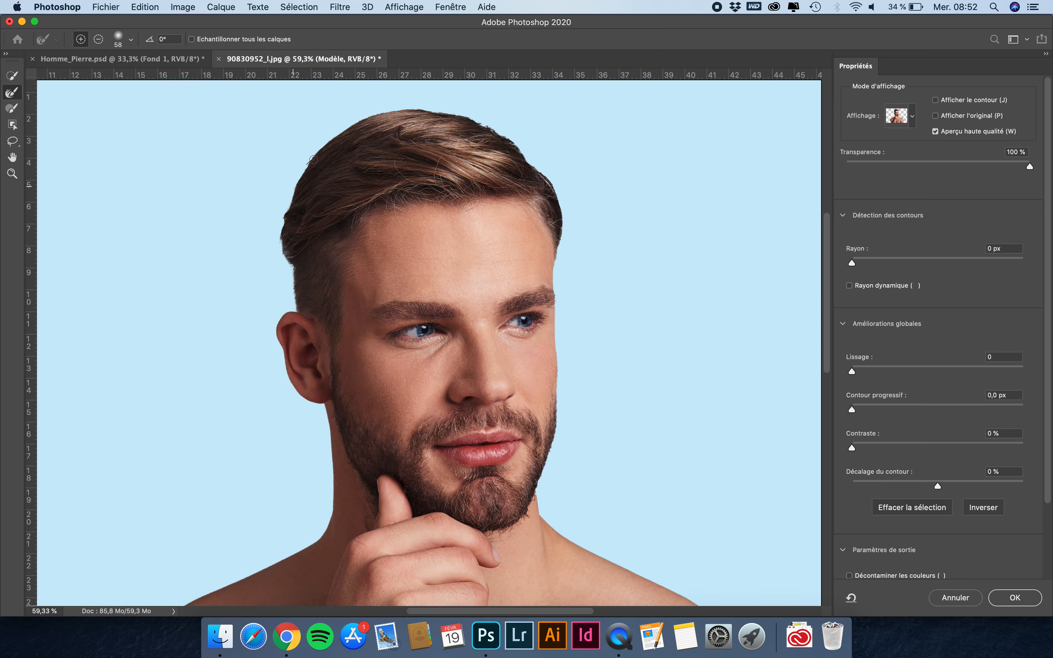
mouse_move(344, 128)
mouse_down()
mouse_move(413, 104)
mouse_move(455, 114)
mouse_move(502, 135)
mouse_move(559, 198)
mouse_up()
scroll(542, 476, down, 10)
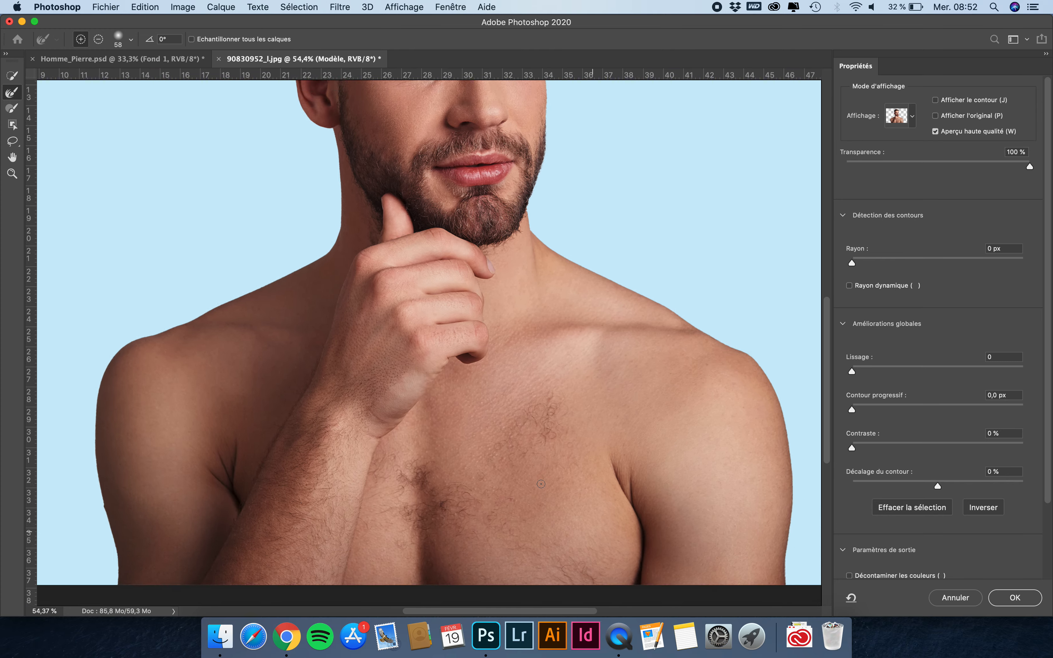
Step: Output the refined selection as a layer mask on the Modèle layer
key(super+0)
scroll(956, 504, down, 3)
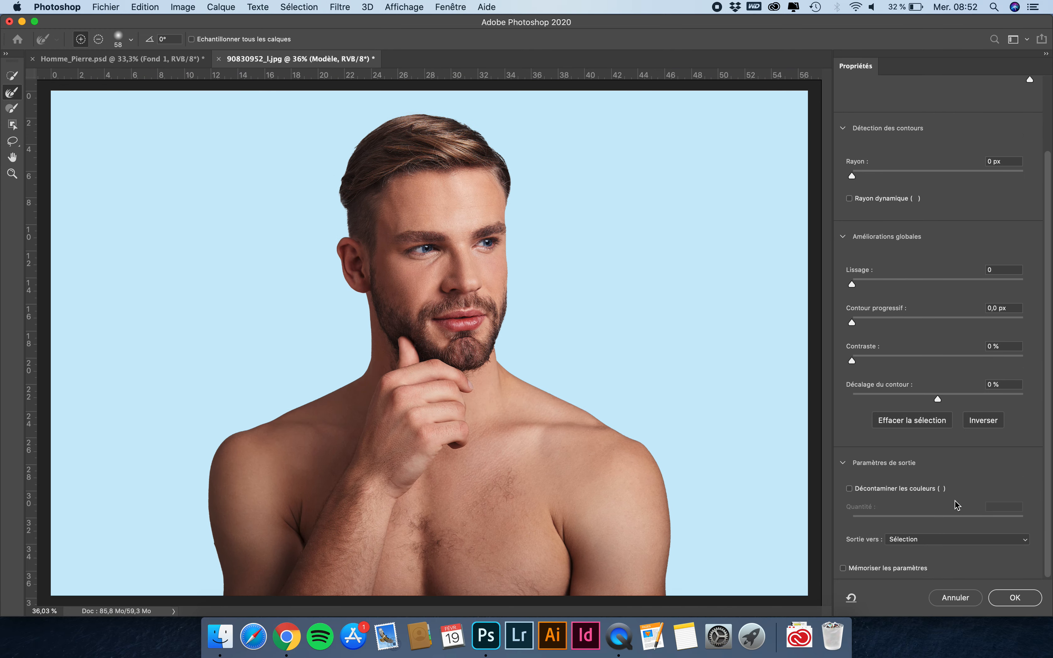
click(922, 539)
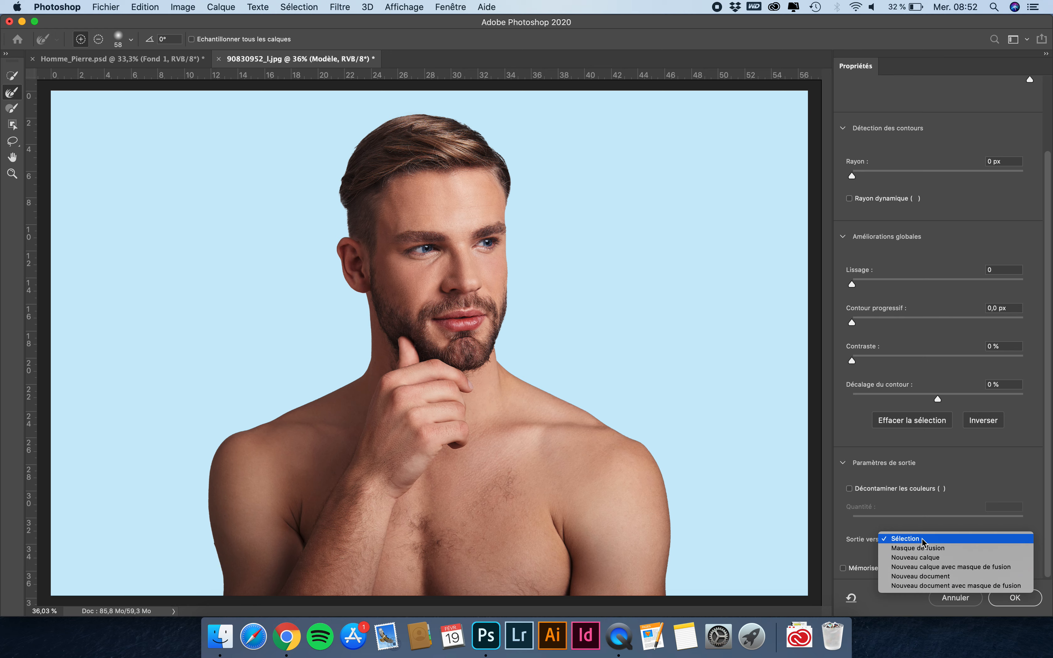
click(941, 547)
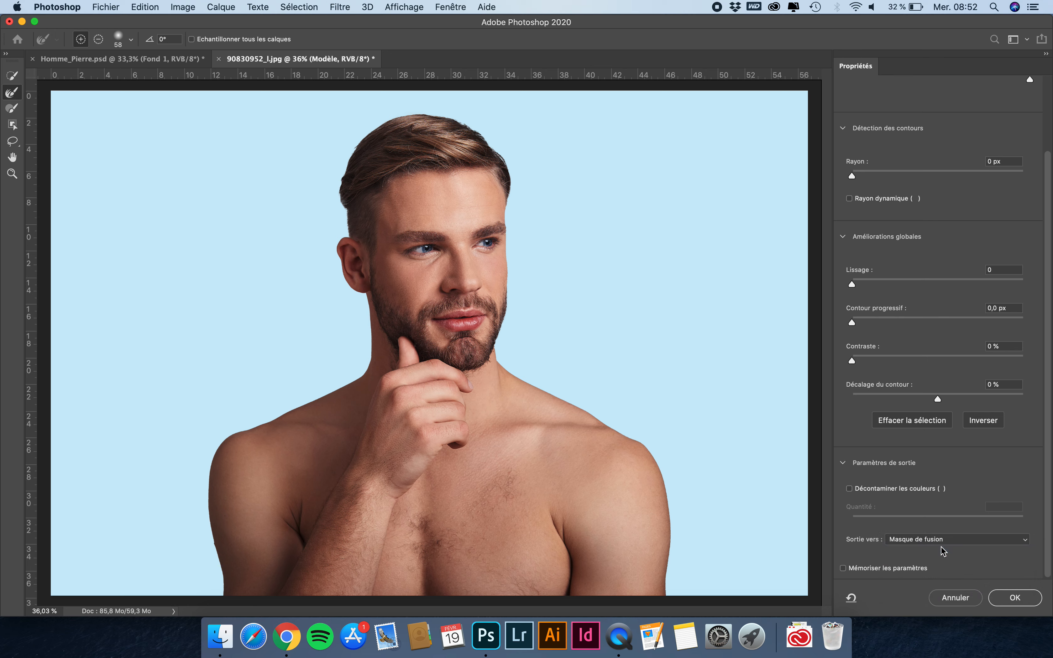
click(1015, 598)
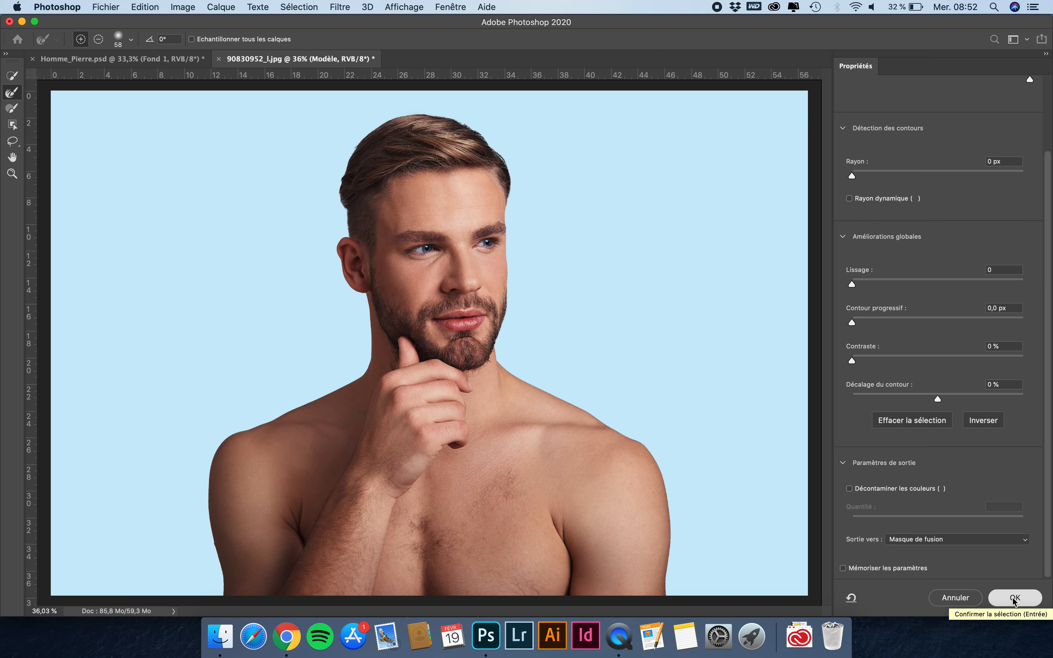
scroll(686, 405, down, 3)
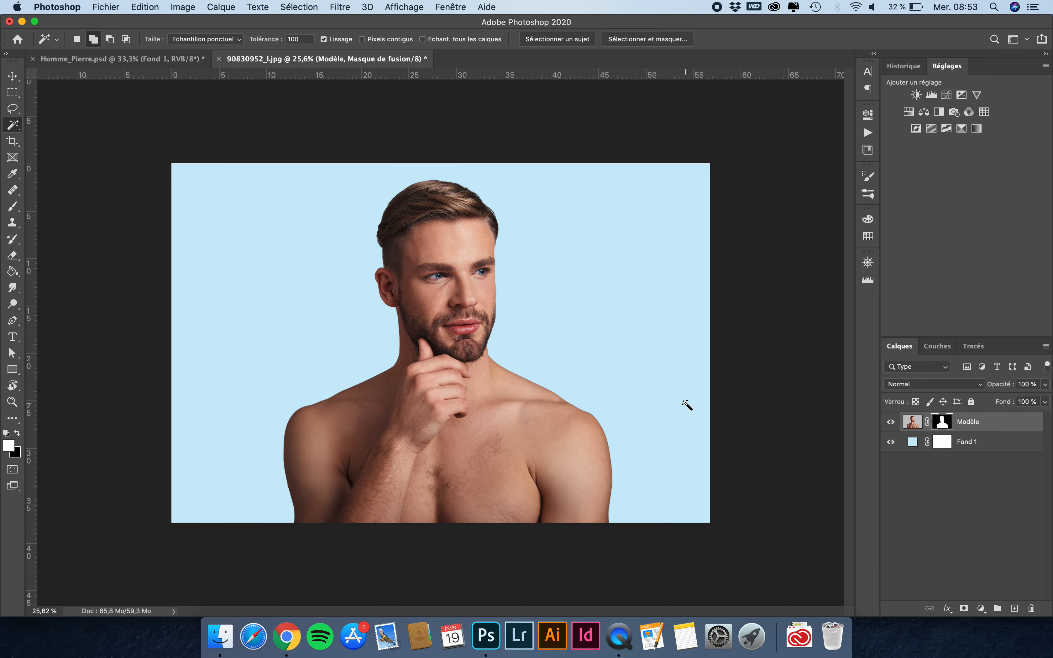
Step: Add a Black & White adjustment above the Modèle layer and clip it to that layer
click(913, 422)
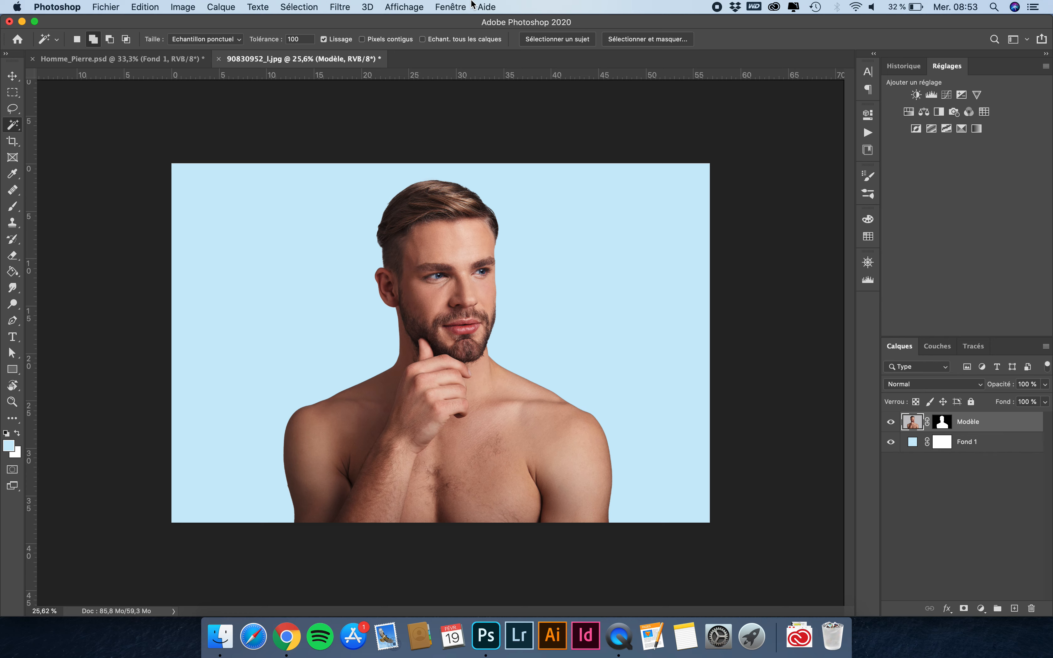
click(448, 7)
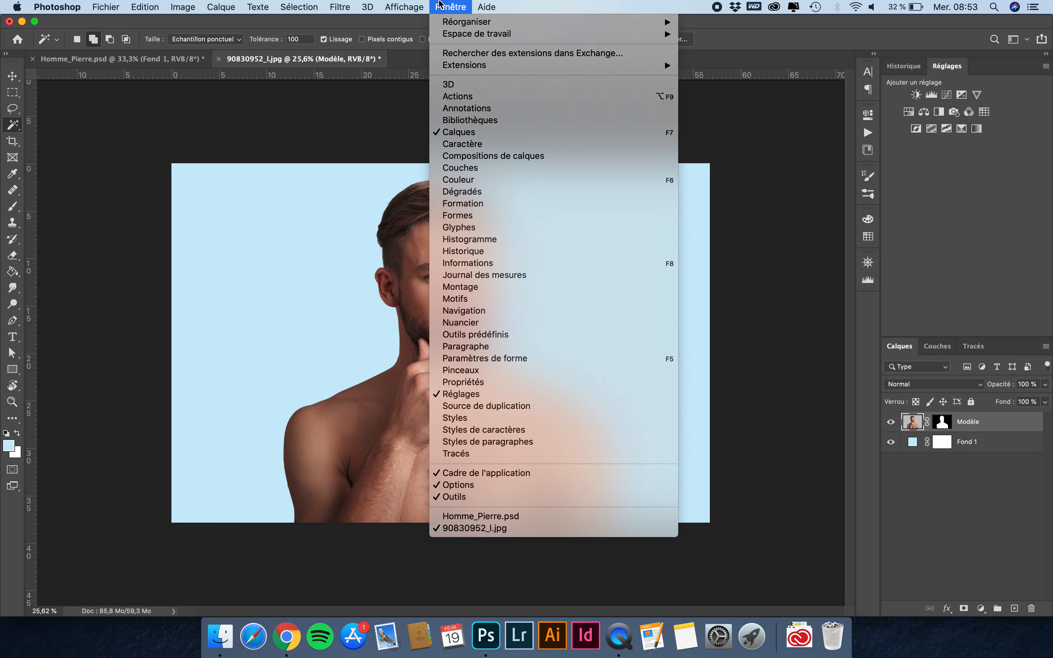
click(472, 393)
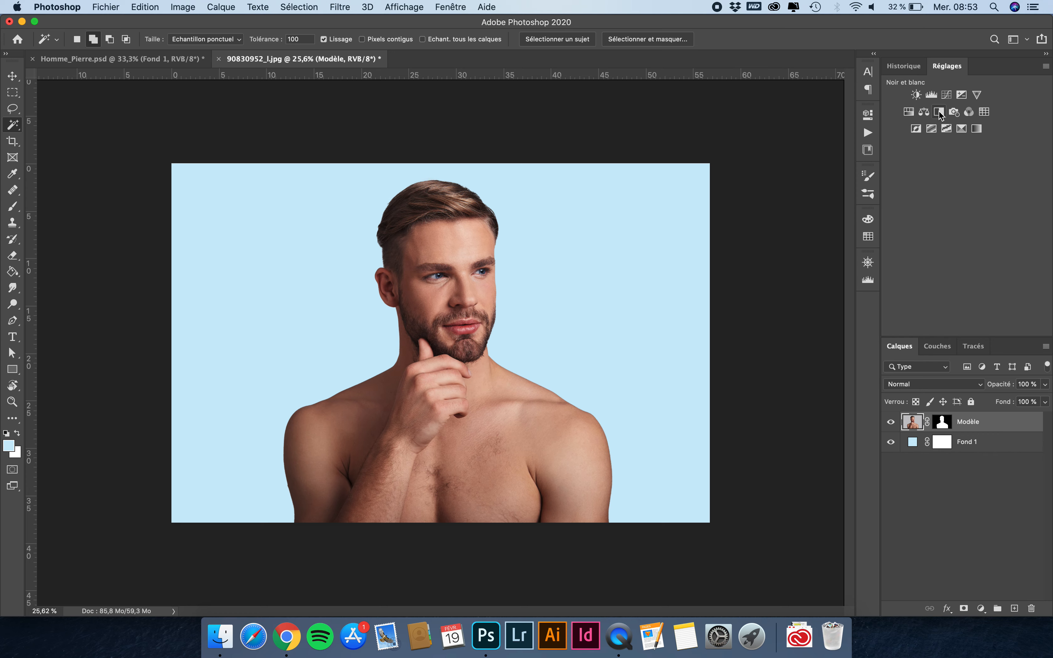
click(938, 112)
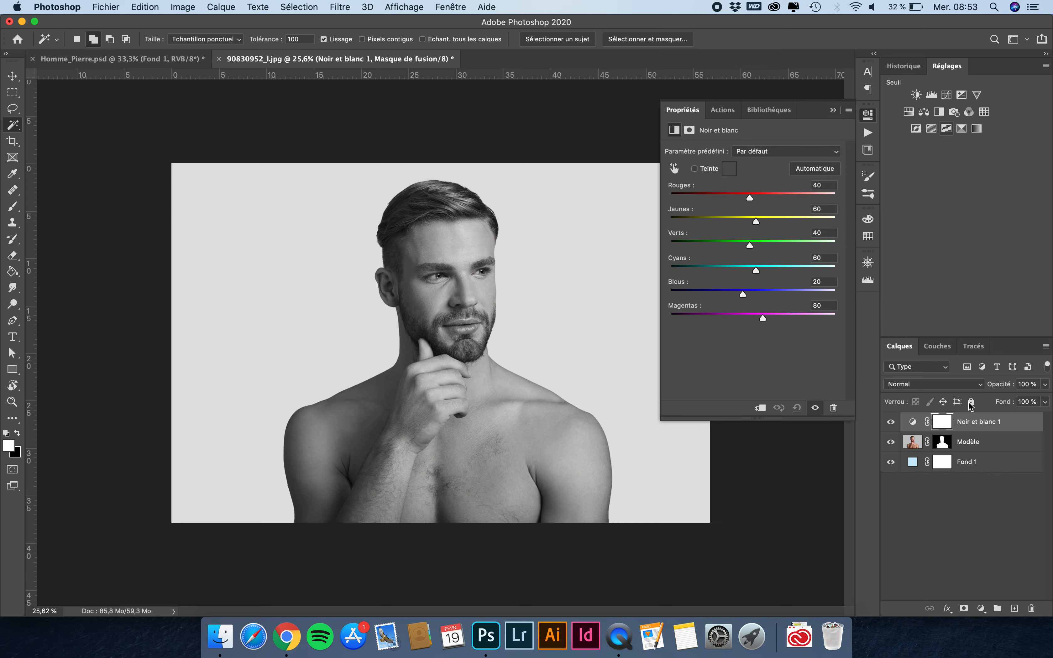
right_click(975, 430)
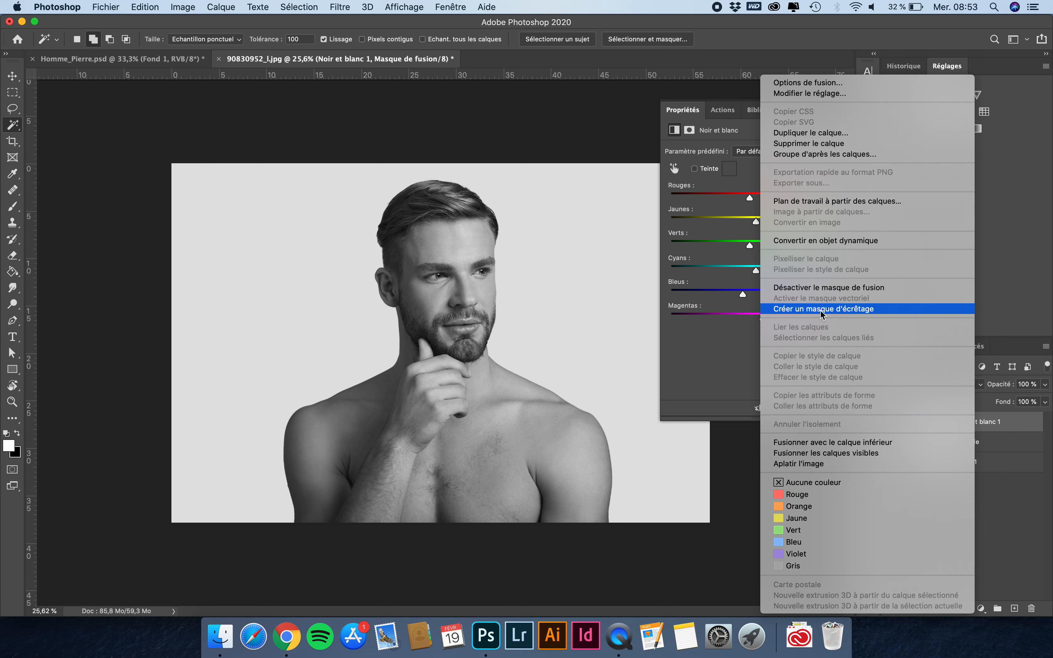
click(812, 311)
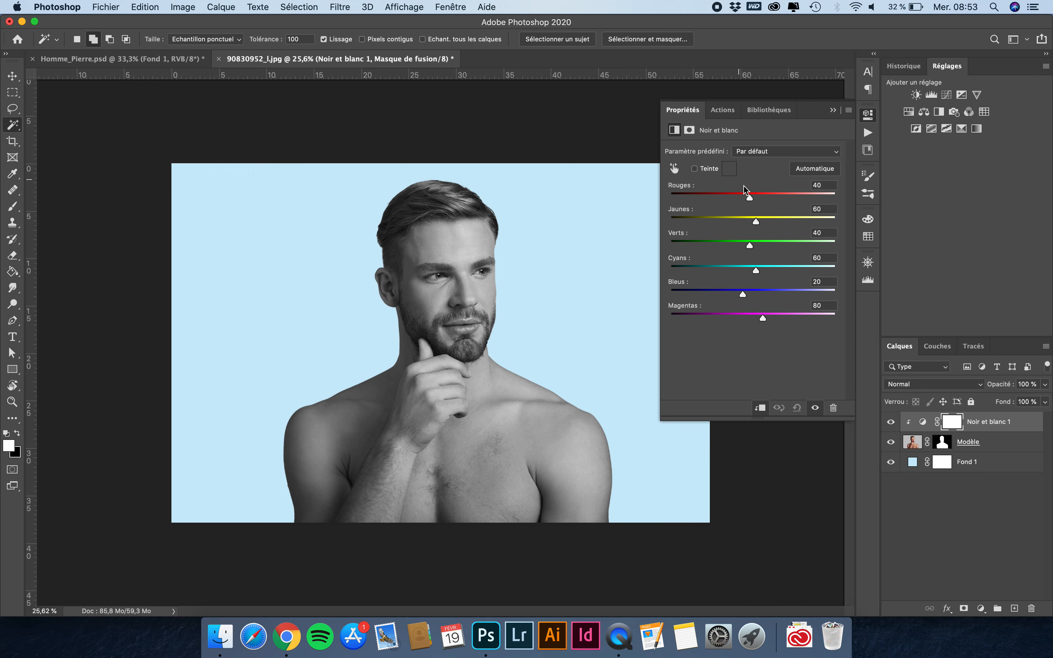
Step: Set the Black & White adjustment to reds 75, yellows 92, greens 90 and cyans 77
drag(749, 198, 763, 272)
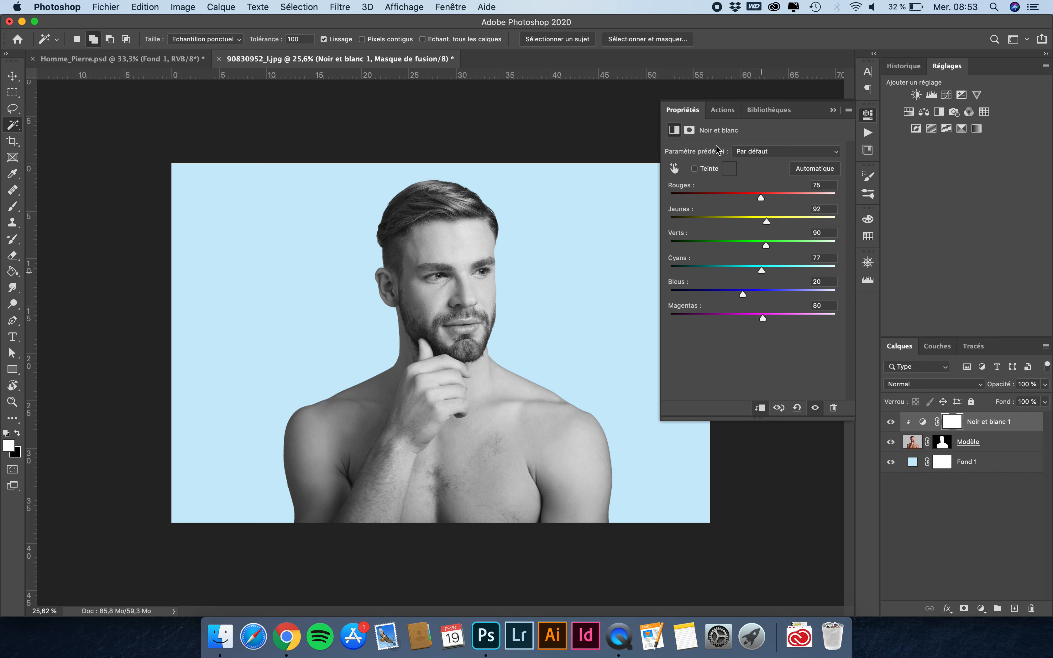
click(695, 114)
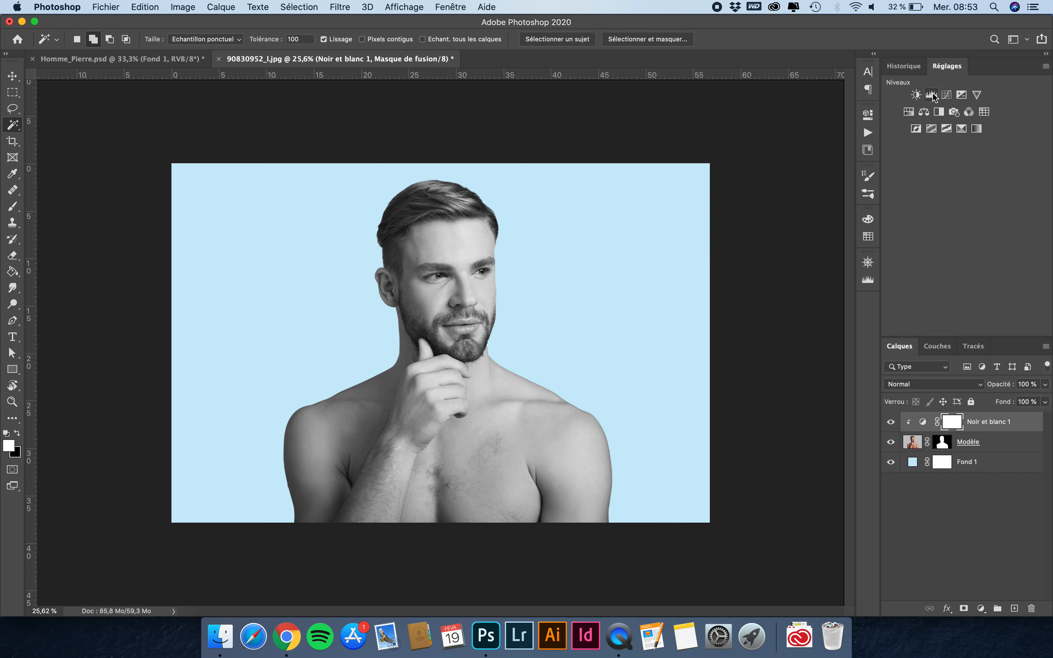
Step: Add a Levels adjustment above the Black & White adjustment and clip it to the Modèle layer
click(931, 96)
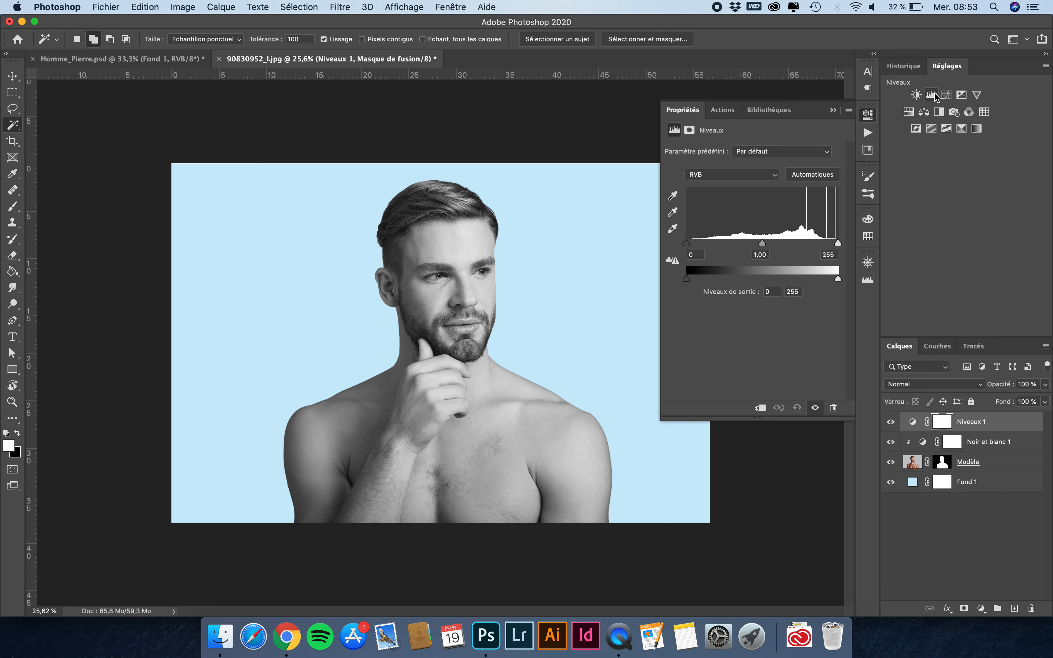
right_click(987, 424)
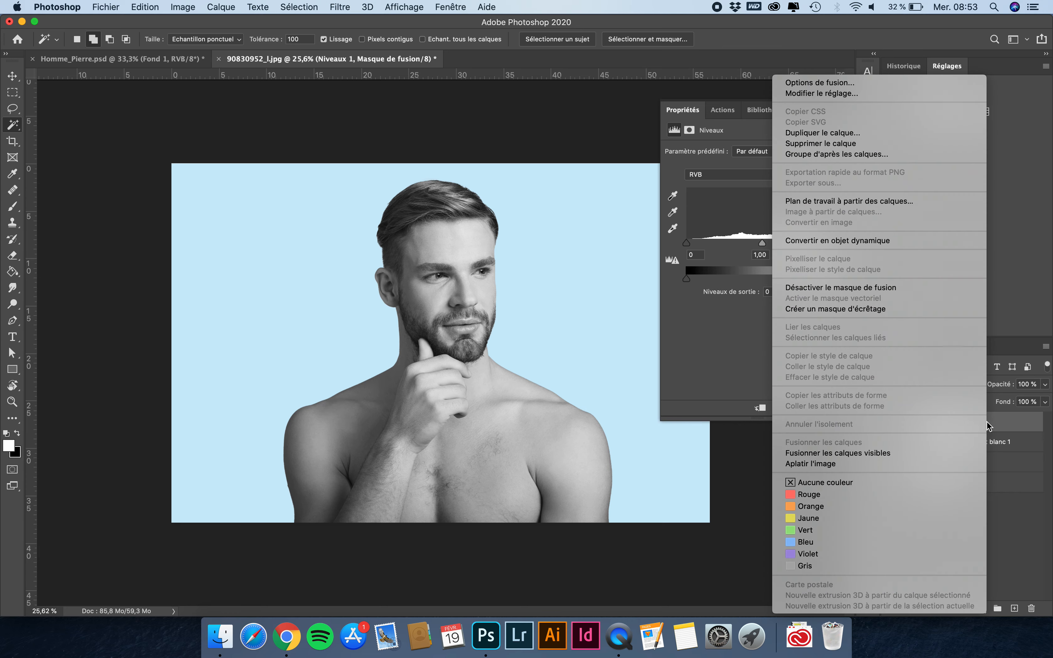
click(827, 311)
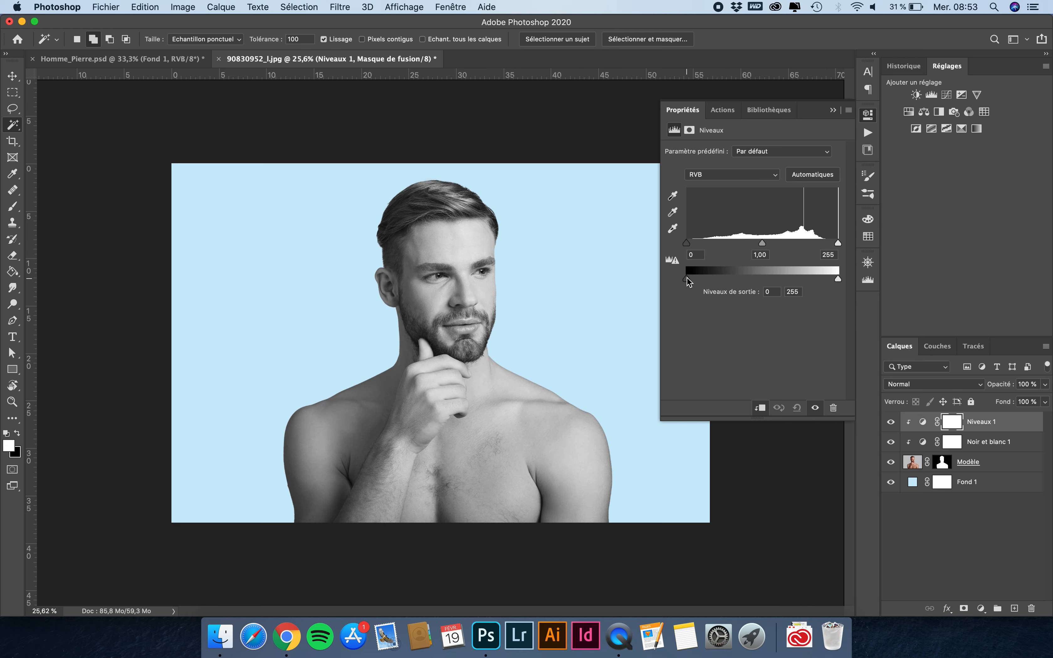
Step: Set the Levels adjustment to input shadows 21, midtones 1.17 and output black 31, and slightly lower the input highlights
mouse_move(687, 279)
mouse_down()
mouse_move(704, 278)
mouse_move(695, 242)
mouse_move(711, 242)
mouse_move(698, 243)
mouse_up()
mouse_move(766, 242)
mouse_down()
mouse_move(750, 242)
mouse_move(761, 242)
mouse_up()
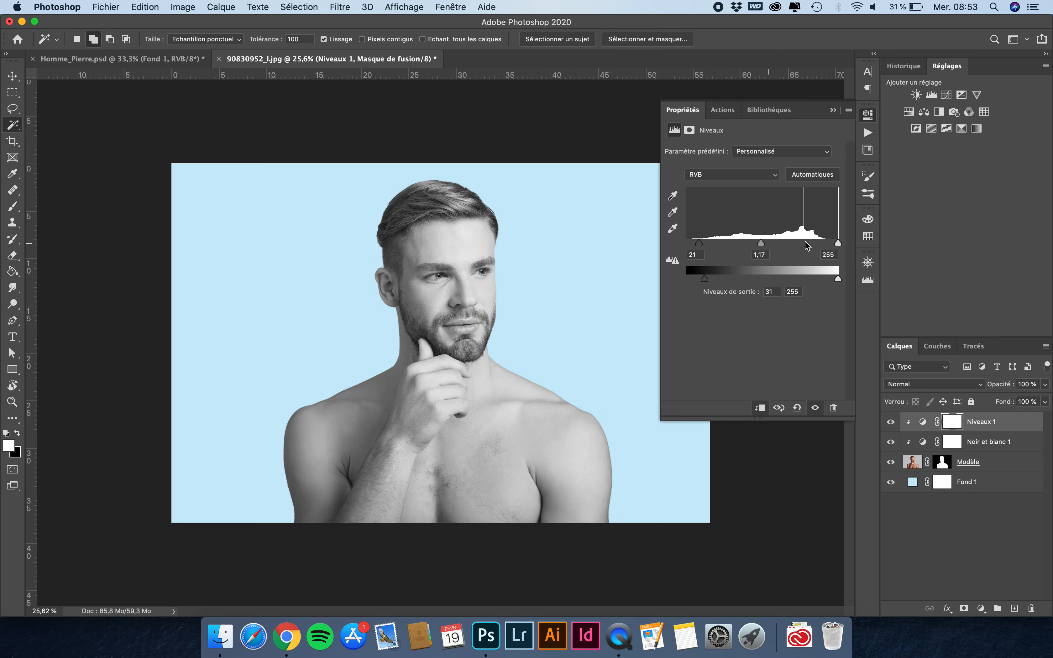
mouse_move(837, 244)
mouse_down()
mouse_move(824, 244)
mouse_move(833, 245)
mouse_up()
double_click(688, 112)
Step: Create a new layer above the Levels adjustment, clip it to the Modèle layer and name it "Yeux blancs"
scroll(451, 313, up, 3)
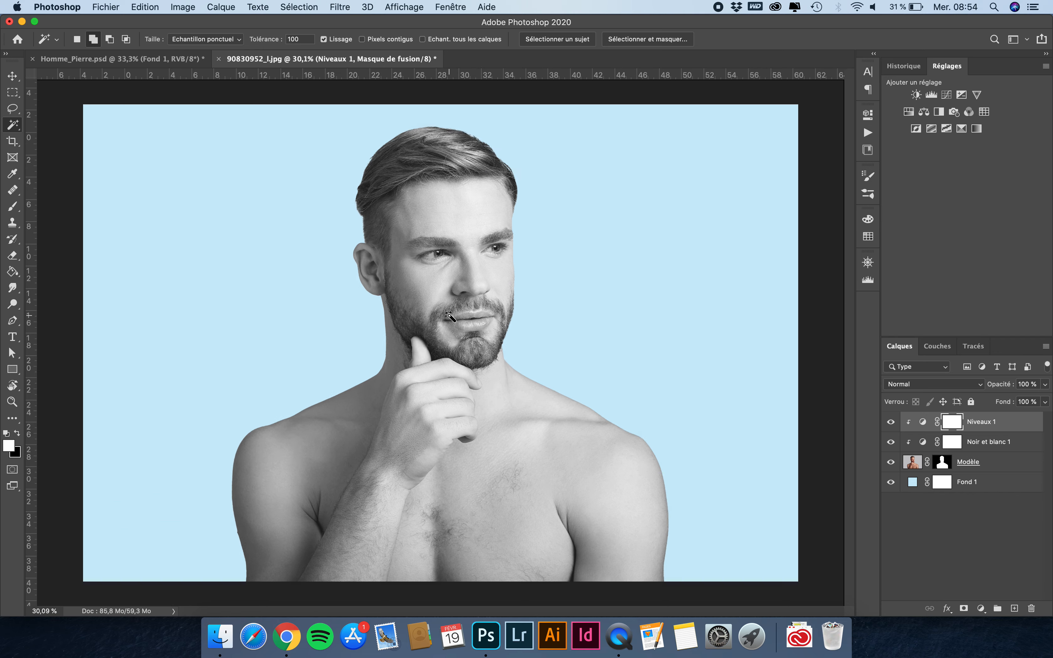
click(1014, 608)
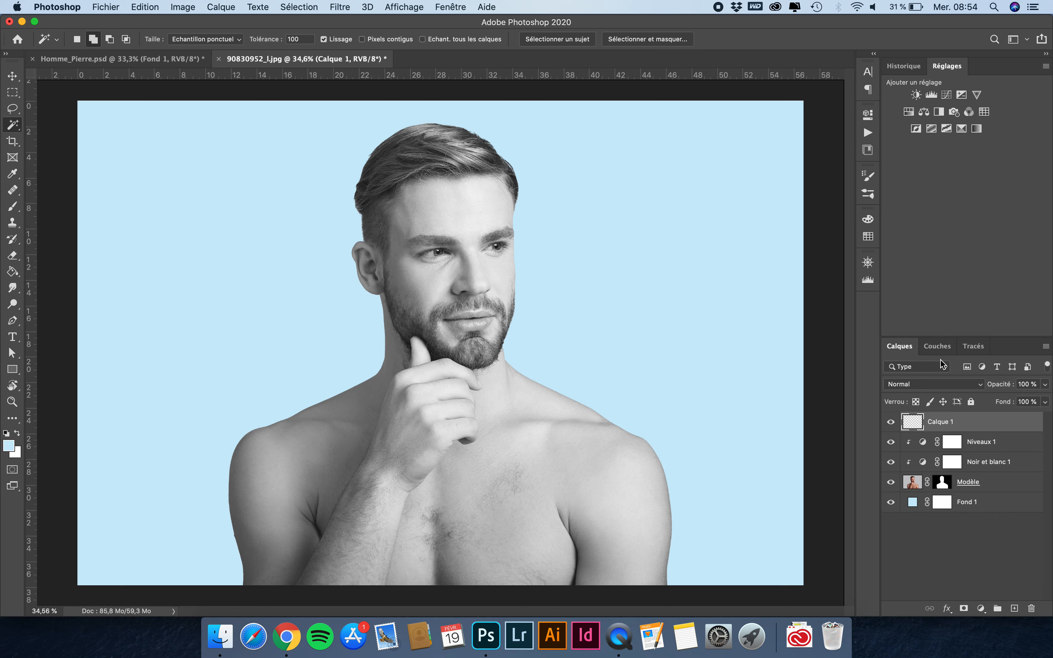
right_click(949, 422)
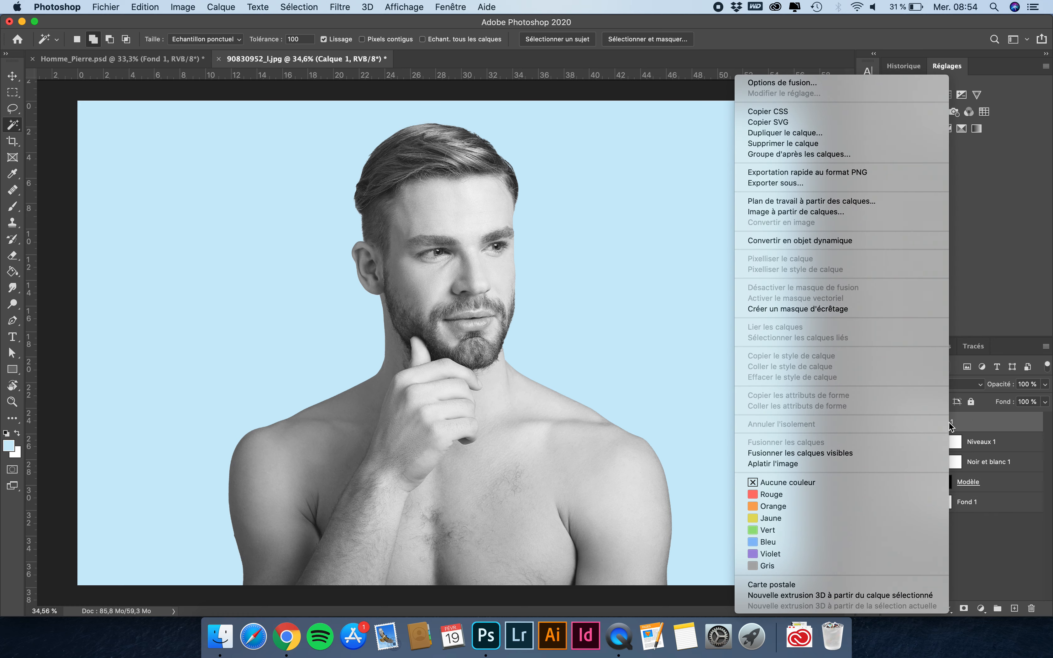
click(823, 313)
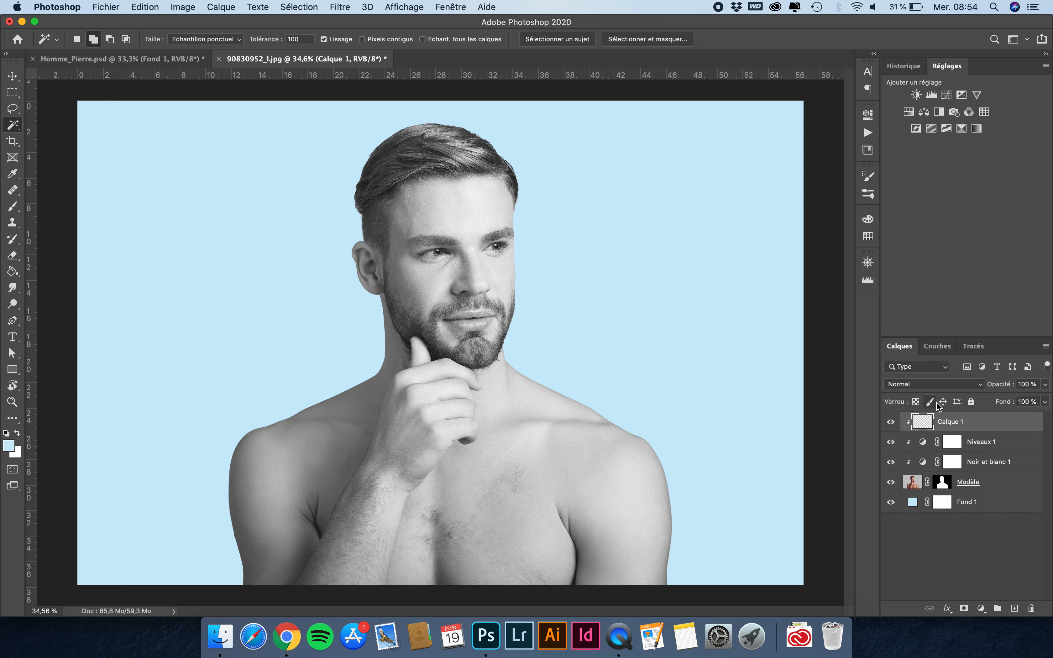
text(Yeux blancs)
key(Return)
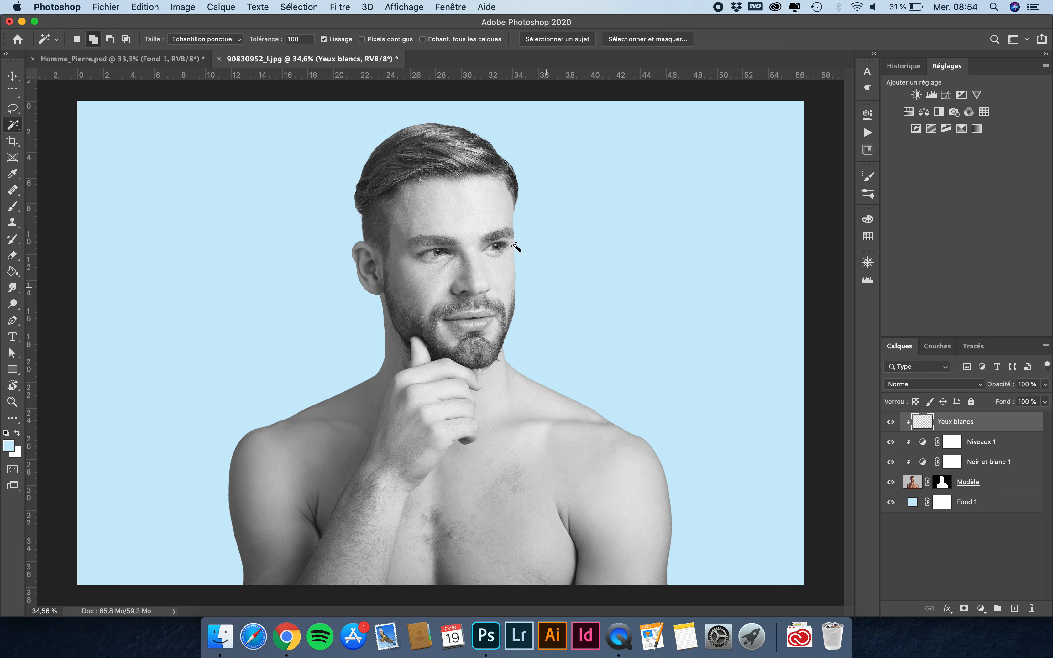
Step: Sample the light grey of the man's right eye white as the Brush colour and set the brush opacity to 50%
scroll(514, 245, up, 5)
key(v)
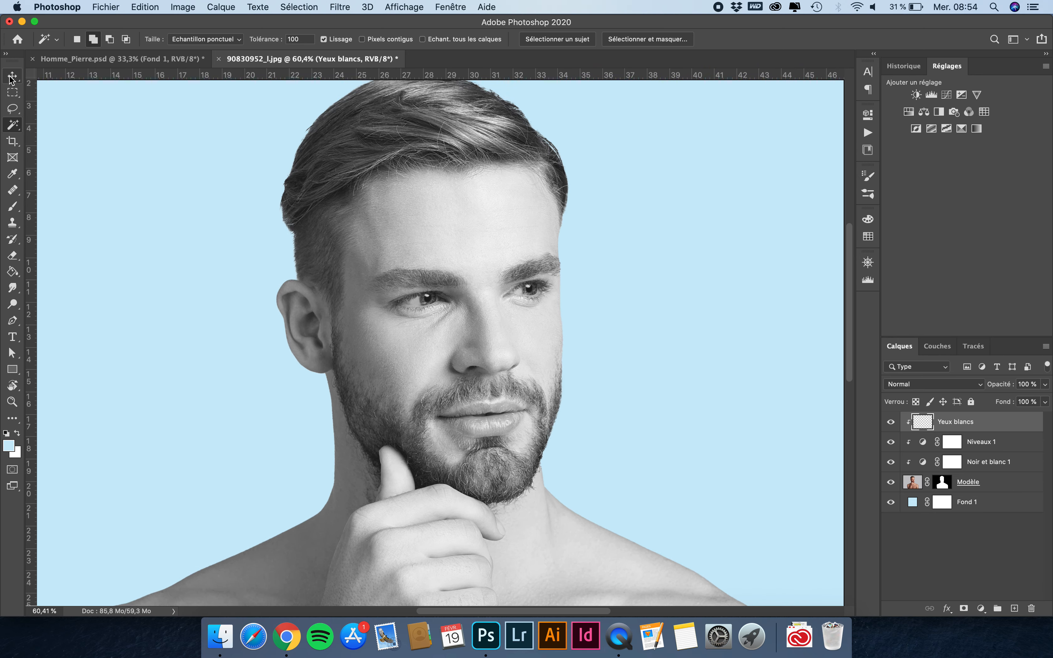
scroll(517, 338, up, 5)
scroll(517, 337, up, 5)
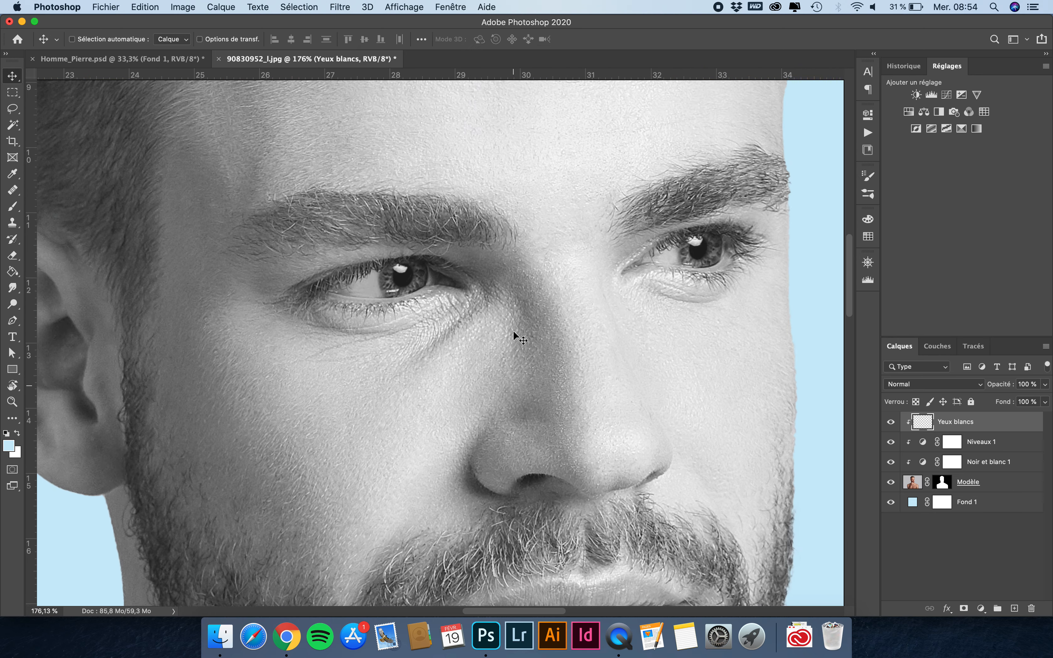
scroll(374, 317, up, 4)
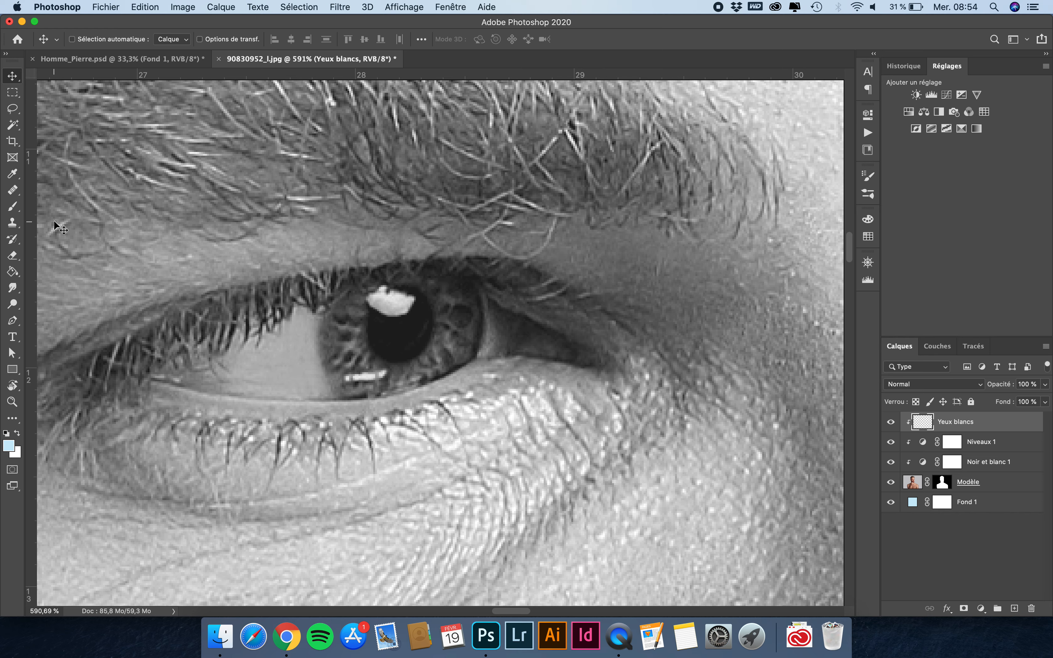
click(12, 207)
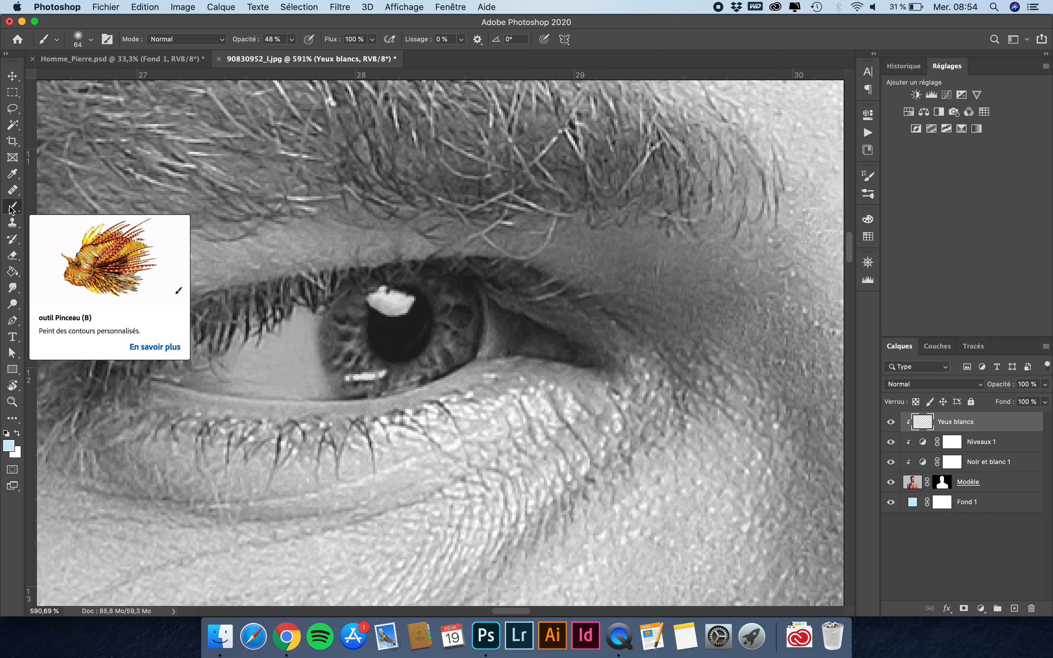
alt+click(292, 350)
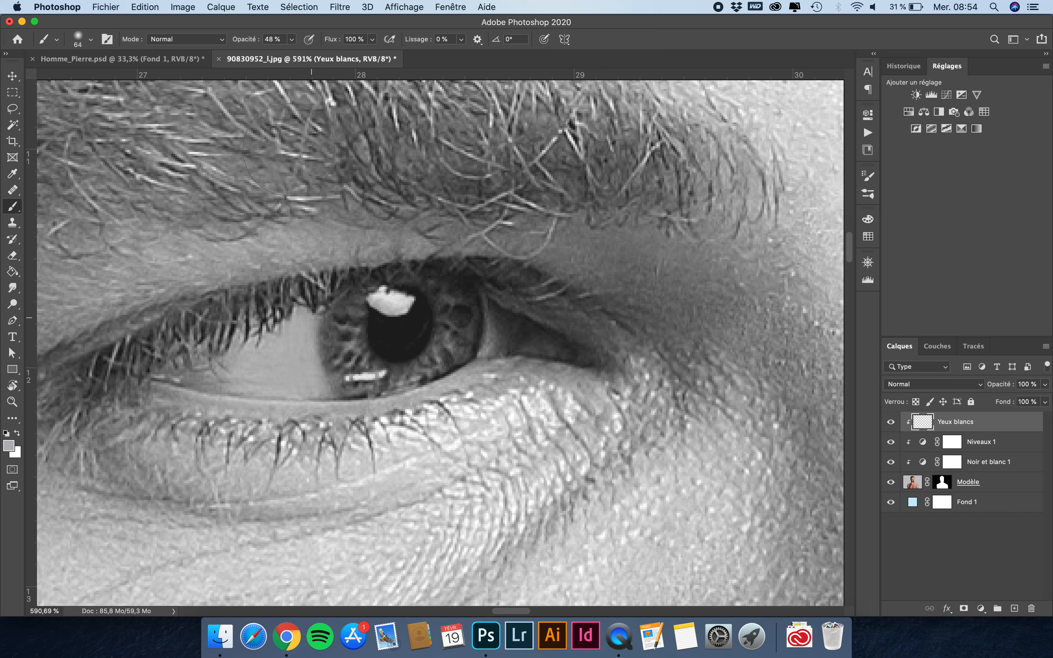
click(292, 39)
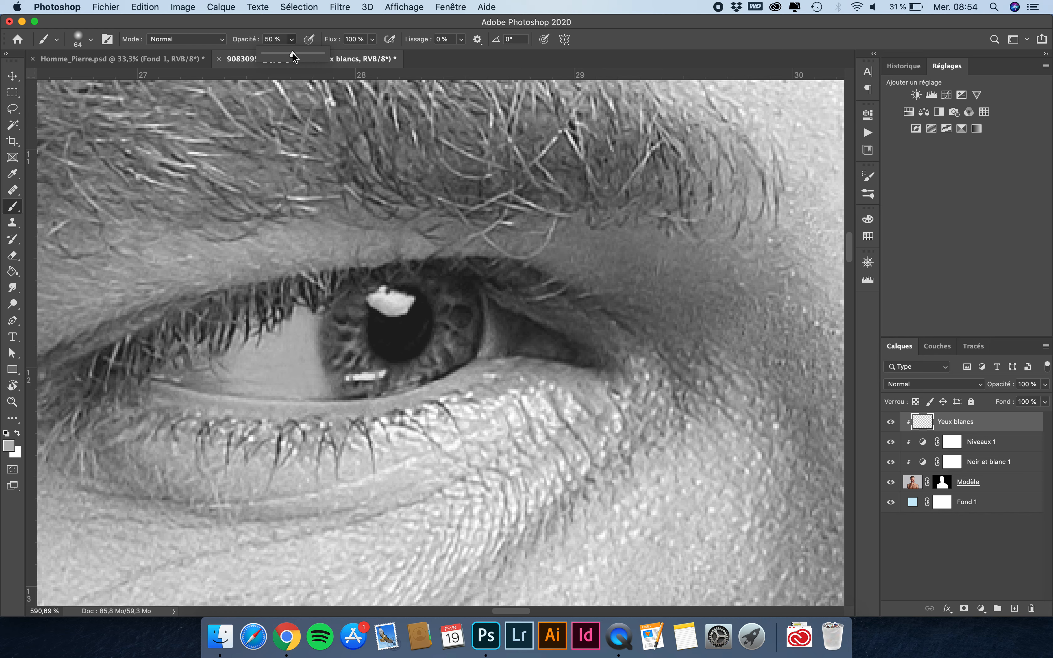
Step: Paint the man's right iris and pupil over with the sampled grey, using a soft brush of about 34 px and raising its opacity to 76%
drag(416, 350, 336, 349)
scroll(336, 349, up, 2)
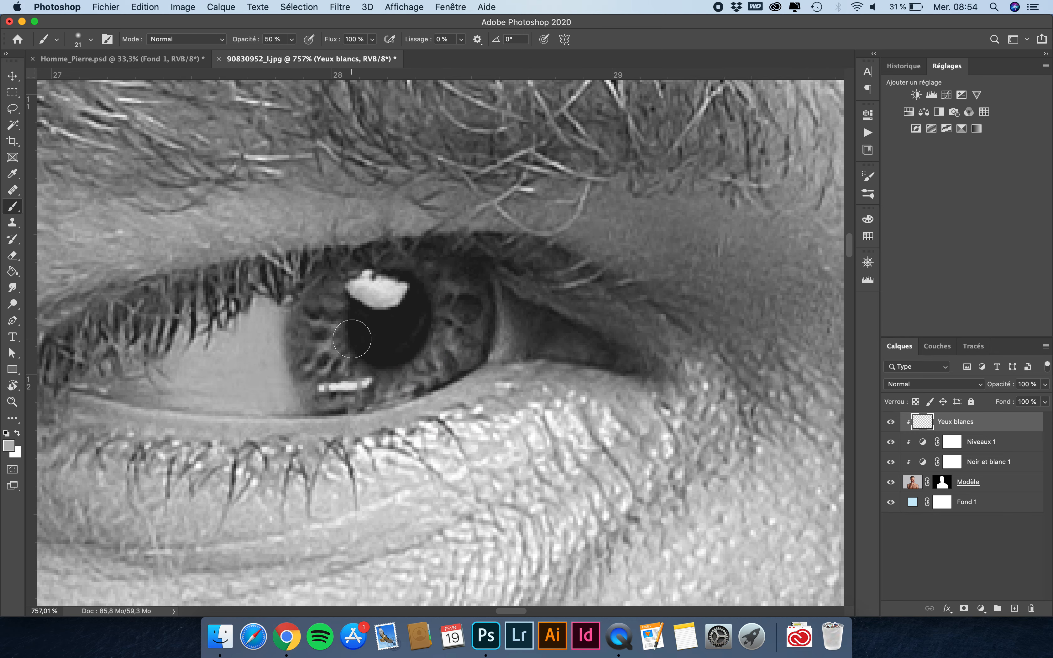
mouse_move(350, 336)
mouse_down()
mouse_move(322, 336)
mouse_move(374, 339)
mouse_move(322, 337)
mouse_move(392, 342)
mouse_up()
click(81, 41)
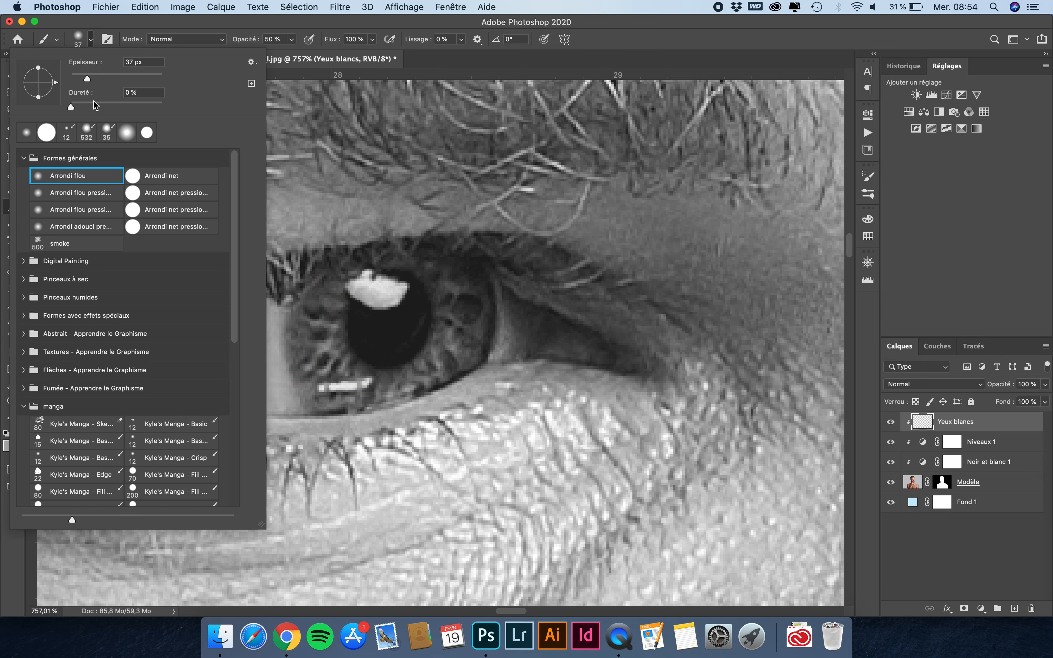
click(115, 25)
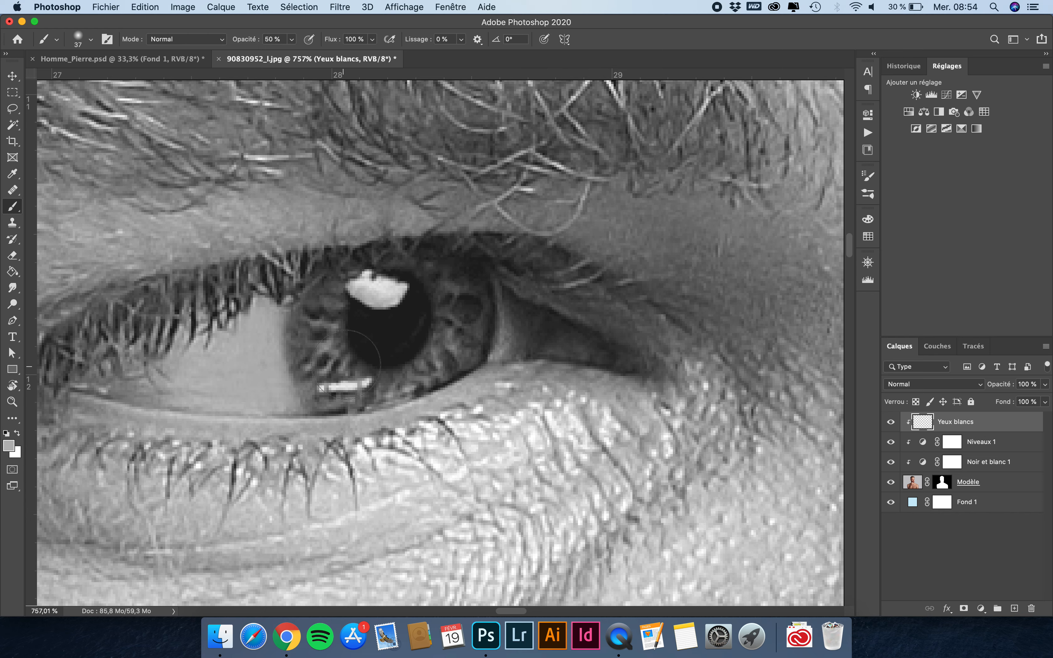
mouse_move(346, 365)
mouse_down()
mouse_move(296, 365)
mouse_move(436, 346)
mouse_move(300, 373)
mouse_move(289, 366)
mouse_move(313, 322)
mouse_move(295, 341)
mouse_move(360, 309)
mouse_move(314, 341)
mouse_move(329, 352)
mouse_move(335, 384)
mouse_move(476, 348)
mouse_move(376, 381)
mouse_move(461, 331)
mouse_move(317, 336)
mouse_move(356, 304)
mouse_move(306, 329)
mouse_move(423, 300)
mouse_move(361, 300)
mouse_move(462, 292)
mouse_move(483, 313)
mouse_move(399, 380)
mouse_move(285, 400)
mouse_move(359, 397)
mouse_move(274, 405)
mouse_move(447, 352)
mouse_move(400, 381)
mouse_move(327, 357)
mouse_up()
click(291, 39)
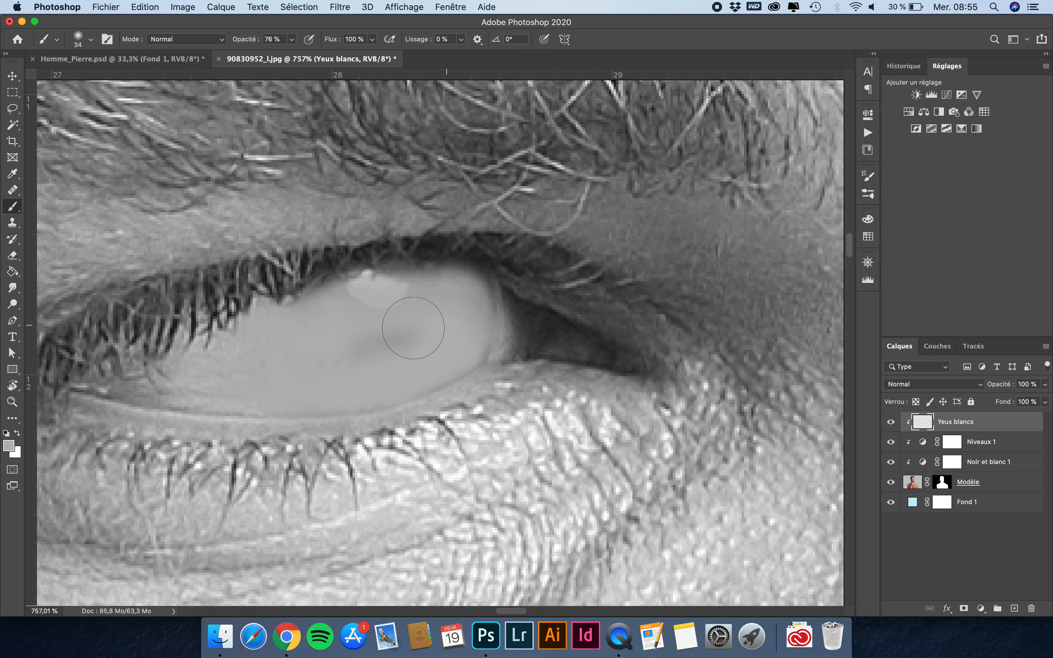
mouse_move(413, 327)
mouse_down()
mouse_move(339, 347)
mouse_move(387, 290)
mouse_move(346, 317)
mouse_move(457, 301)
mouse_move(378, 301)
mouse_up()
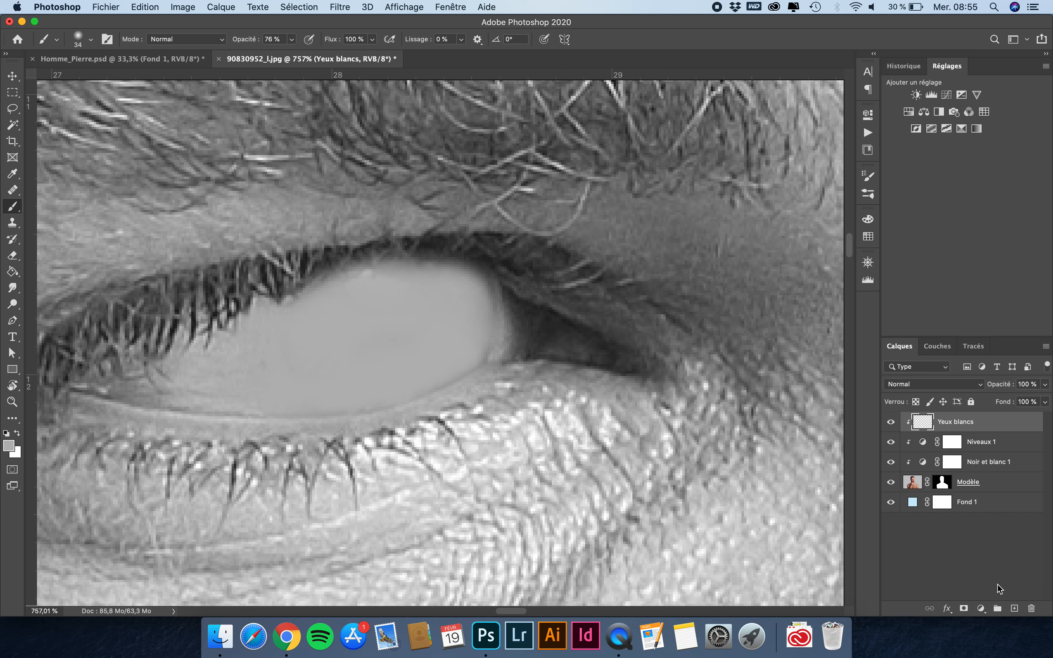
click(1014, 607)
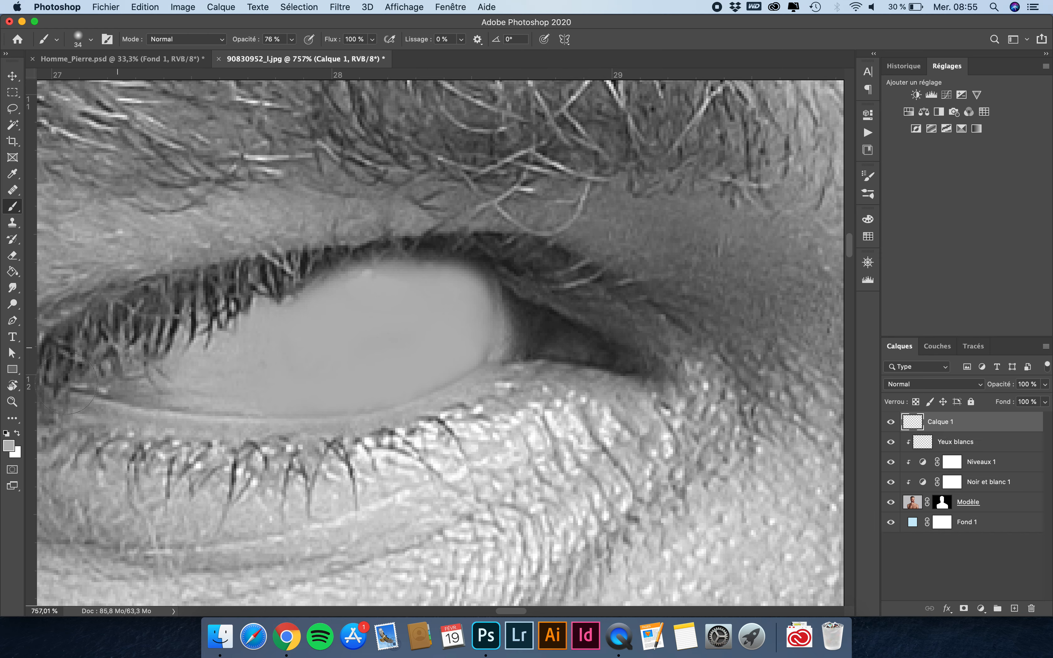
drag(333, 278, 260, 285)
drag(395, 286, 450, 294)
key(Delete)
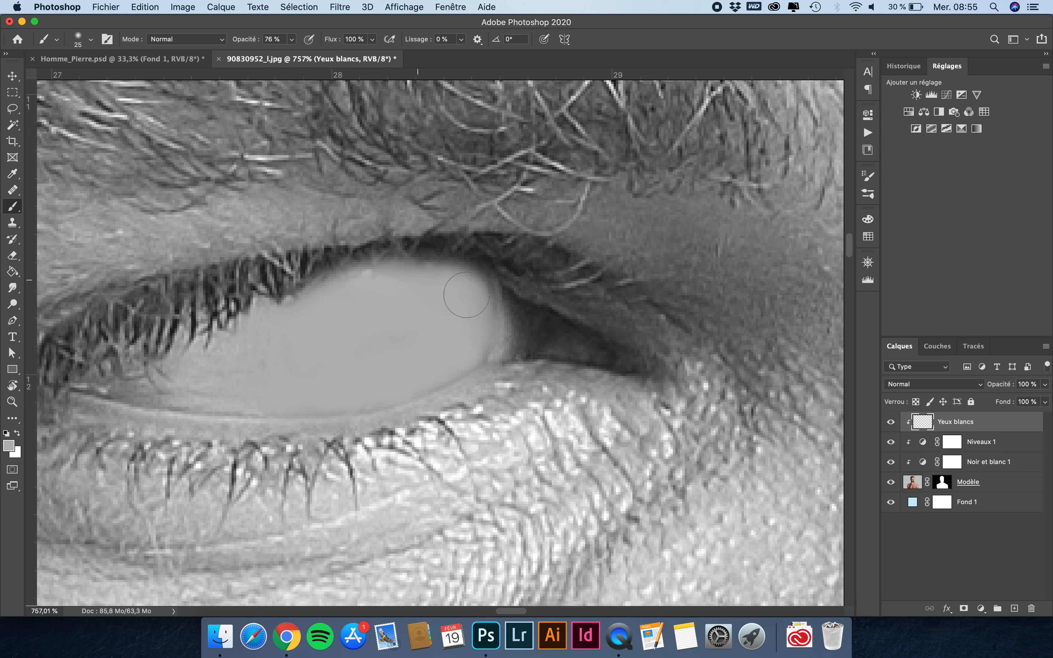
Step: Extend and even out the grey paint toward the inner corner of the man's right eye with a 25 px brush
mouse_move(487, 350)
mouse_down()
mouse_move(472, 300)
mouse_move(451, 294)
mouse_move(470, 336)
mouse_move(390, 385)
mouse_move(397, 336)
mouse_up()
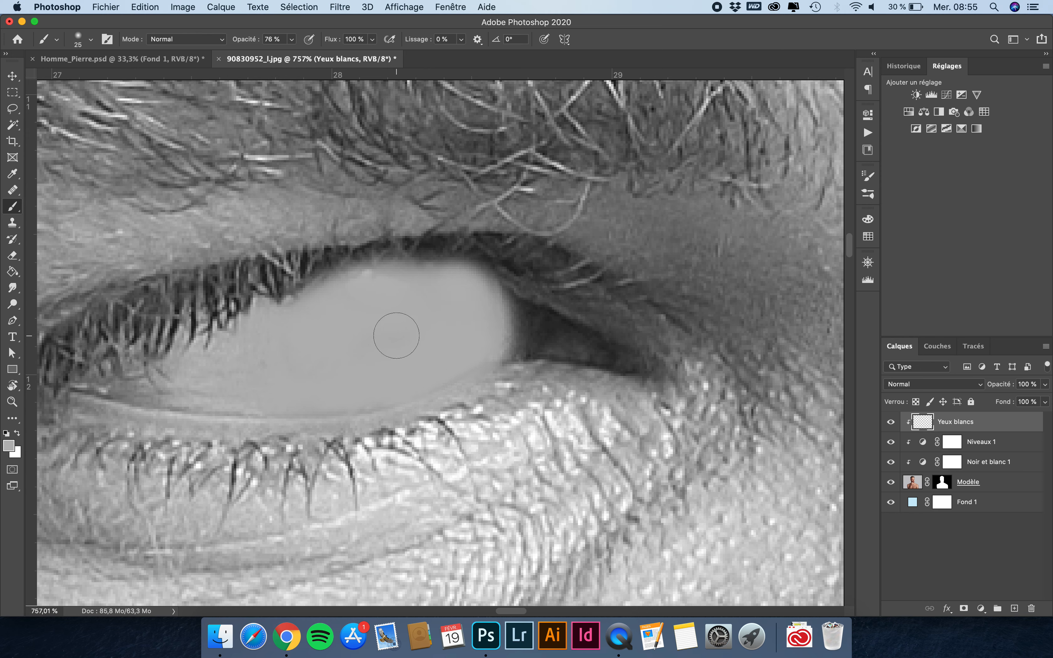
key(super+minus)
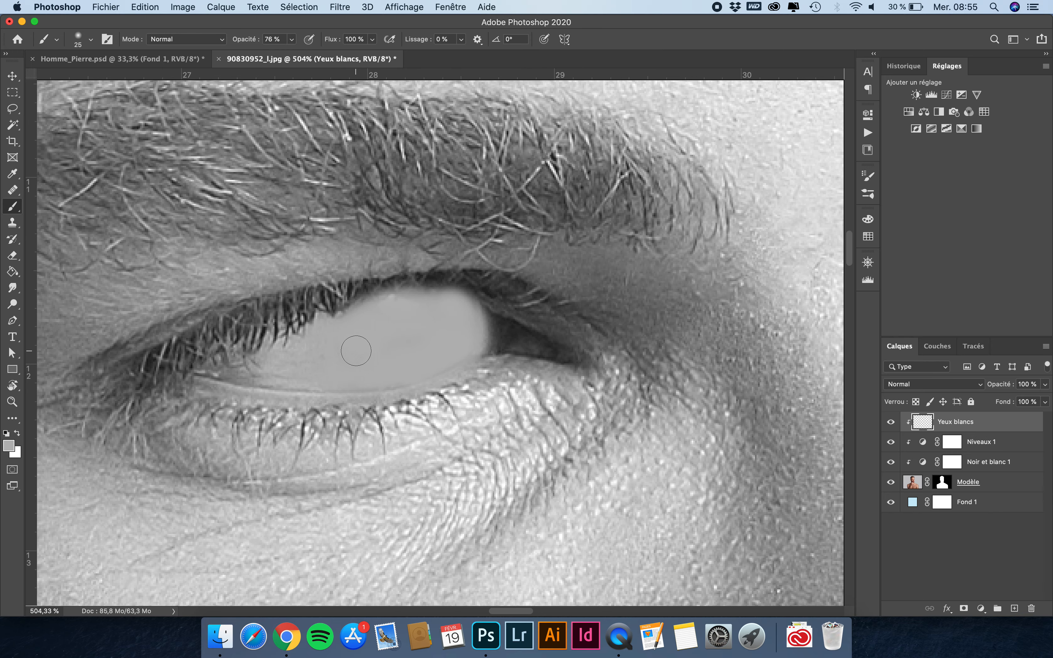
key(super+minus)
key(super+minus)
key(super+minus)
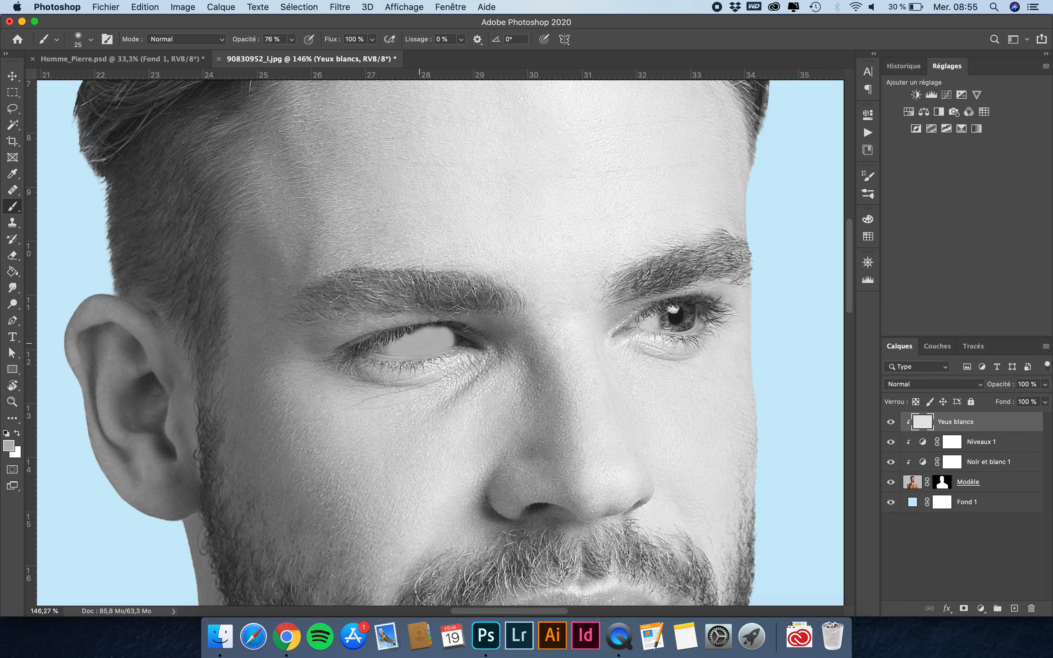
Step: Paint over the man's left iris and pupil with grey sampled from that eye's white, using a 27 px soft brush at 76% opacity
scroll(431, 334, up, 10)
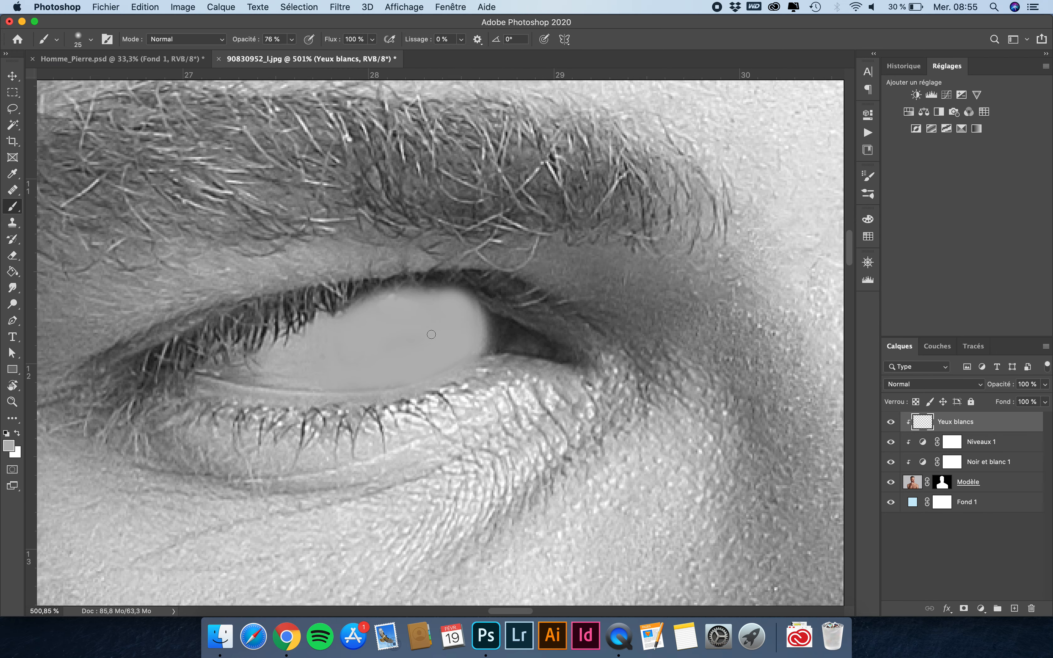
scroll(431, 335, right, 10)
scroll(431, 334, right, 6)
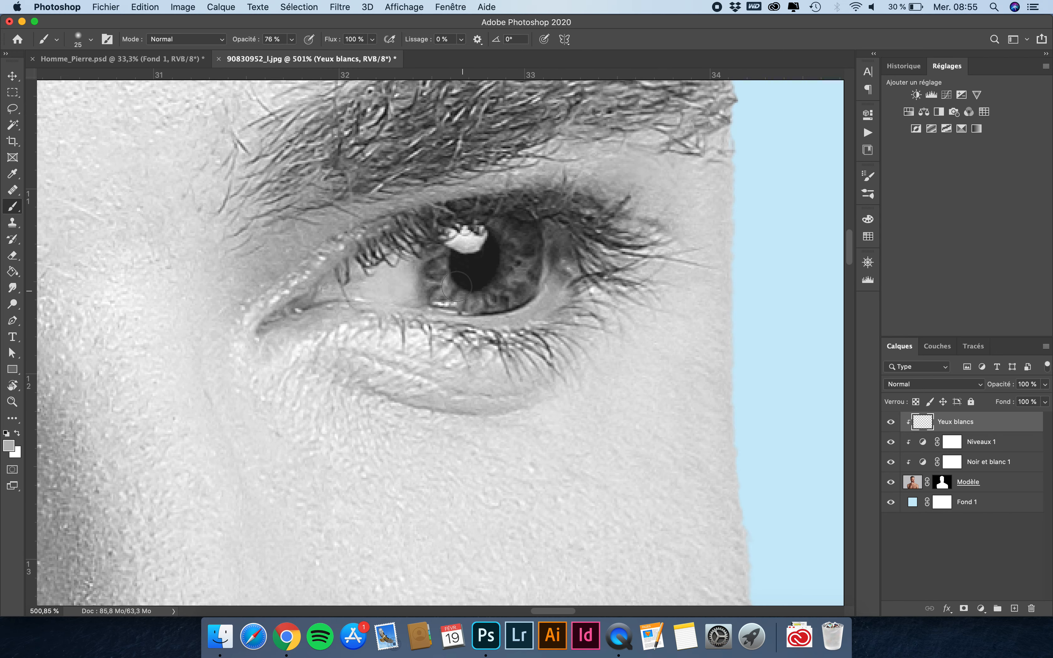
drag(453, 282, 457, 285)
scroll(455, 282, up, 3)
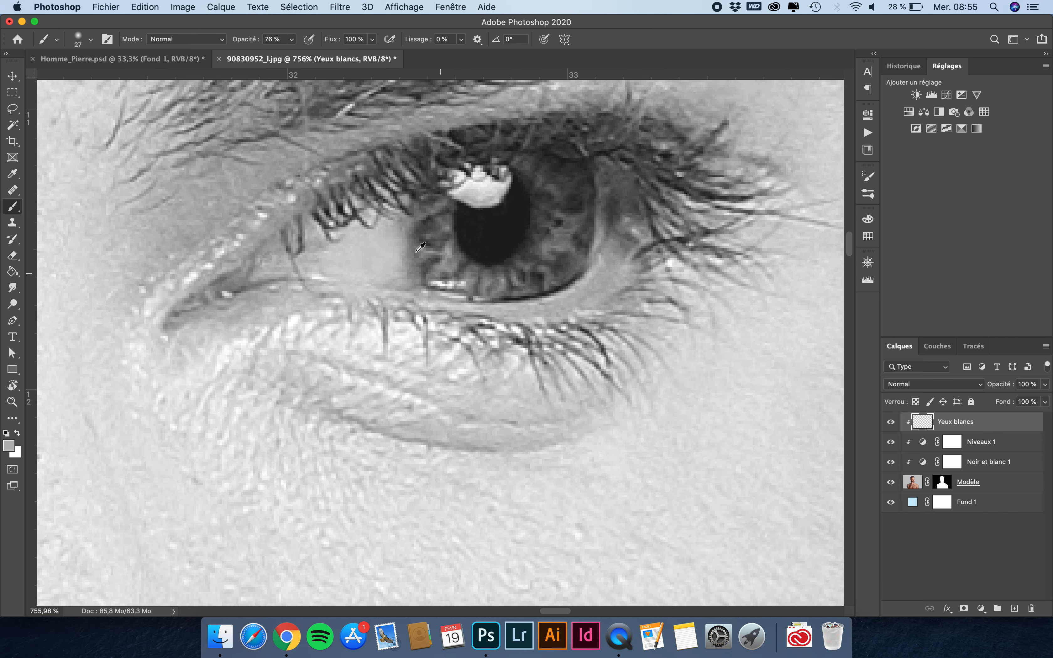
alt+click(380, 243)
mouse_move(374, 251)
mouse_down()
mouse_move(542, 267)
mouse_move(474, 268)
mouse_move(585, 228)
mouse_move(459, 279)
mouse_move(562, 259)
mouse_move(480, 274)
mouse_move(400, 250)
mouse_move(578, 222)
mouse_move(461, 226)
mouse_move(574, 183)
mouse_move(454, 225)
mouse_move(423, 216)
mouse_move(505, 188)
mouse_move(423, 230)
mouse_move(472, 186)
mouse_move(434, 205)
mouse_move(481, 179)
mouse_move(567, 195)
mouse_up()
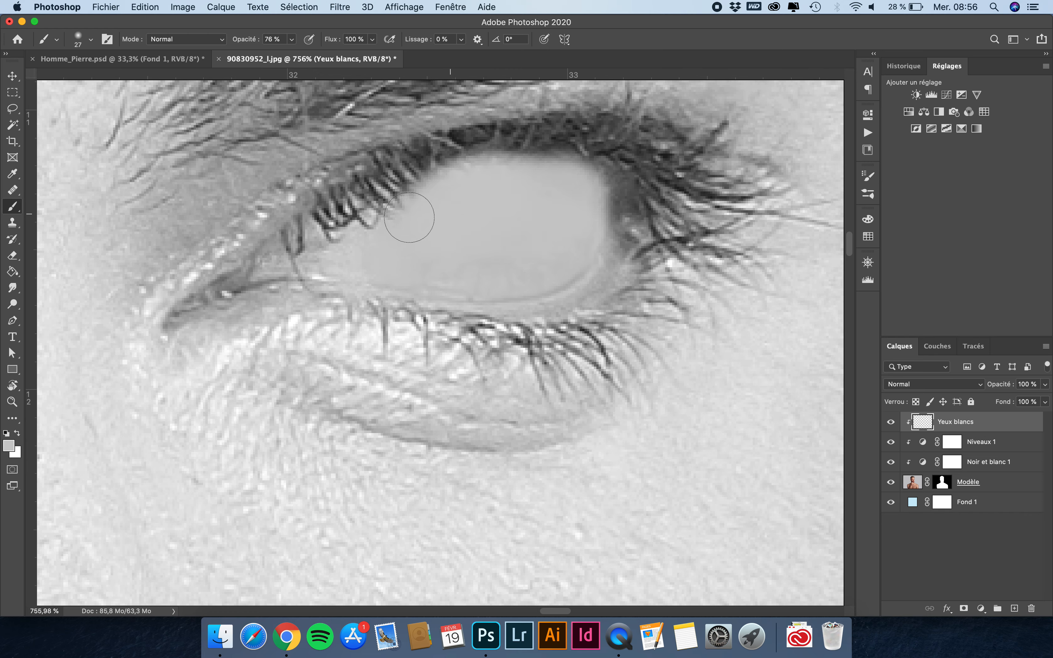
Step: Create a new layer above Yeux blancs, clip it to the layers below and name it "Cils"
click(1014, 608)
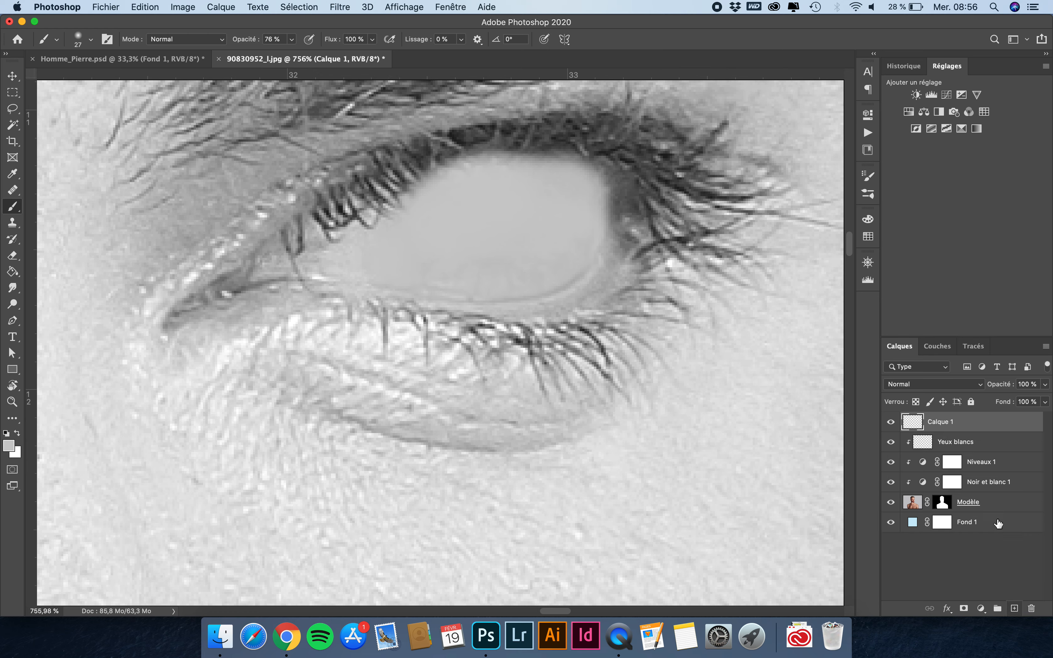
alt+click(947, 431)
double_click(949, 420)
text(Cils)
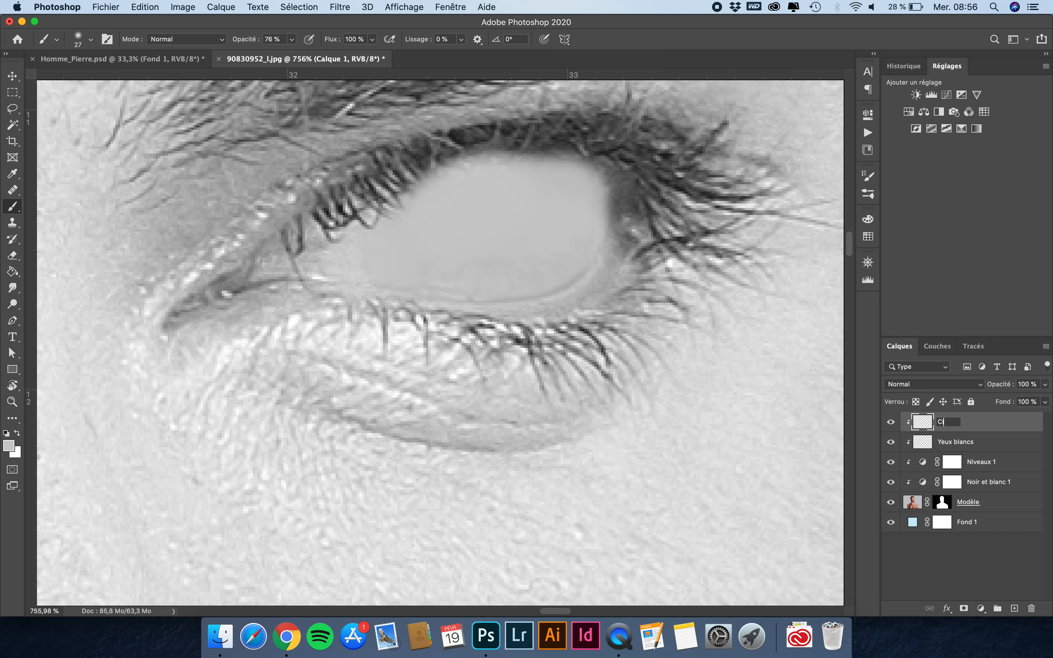
key(Return)
Step: Switch the brush to the hard round preset (Arrondi net) with a size of 1 px and 55% hardness
click(82, 41)
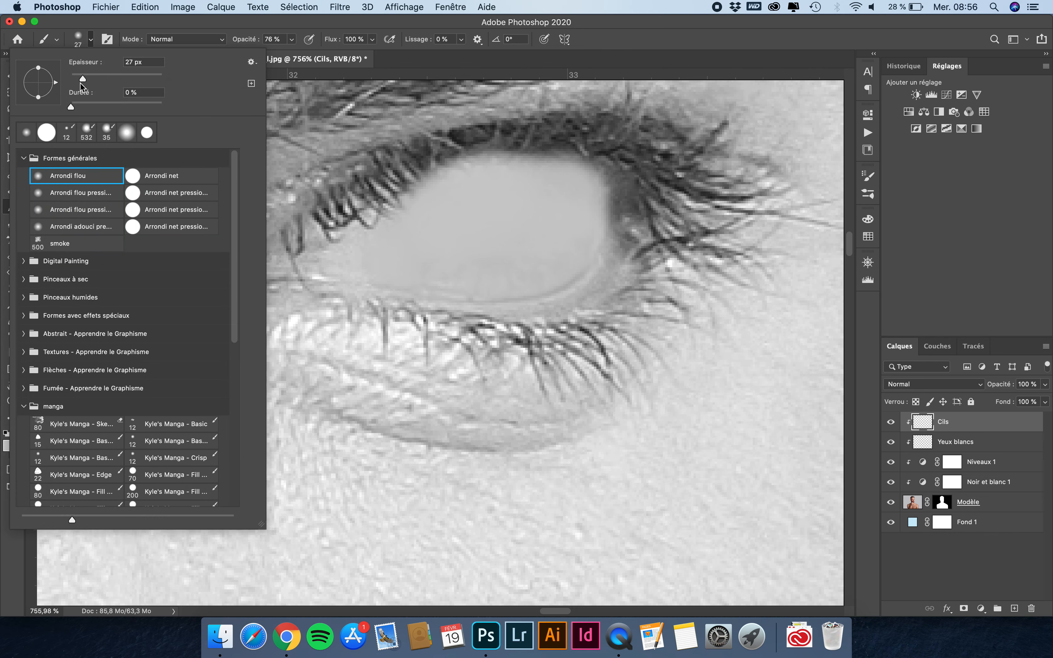
drag(84, 81, 77, 83)
click(160, 172)
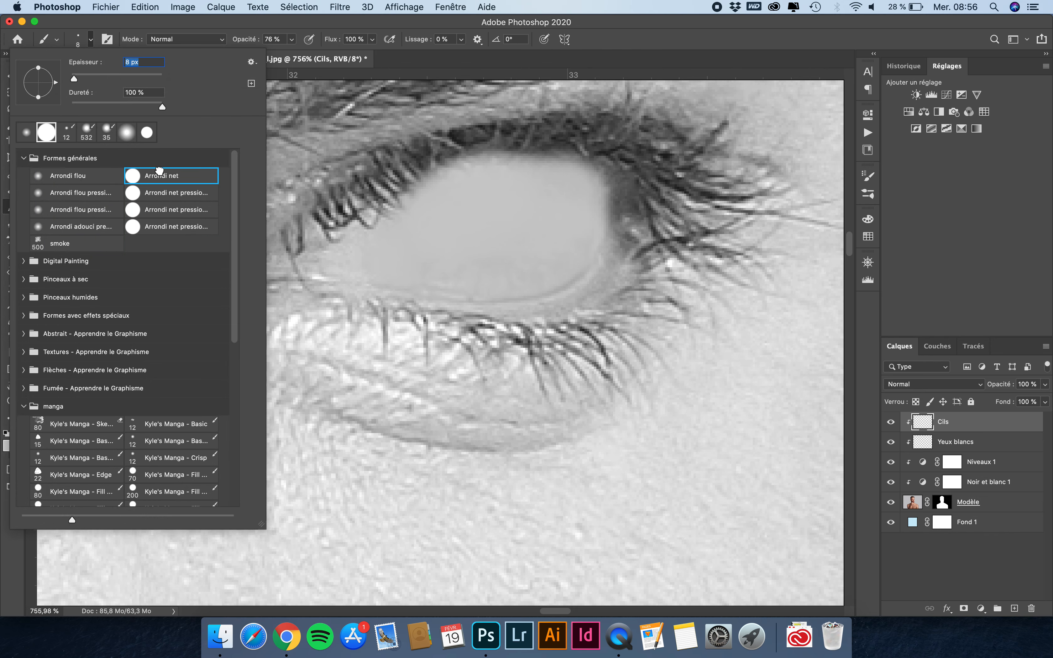
click(120, 106)
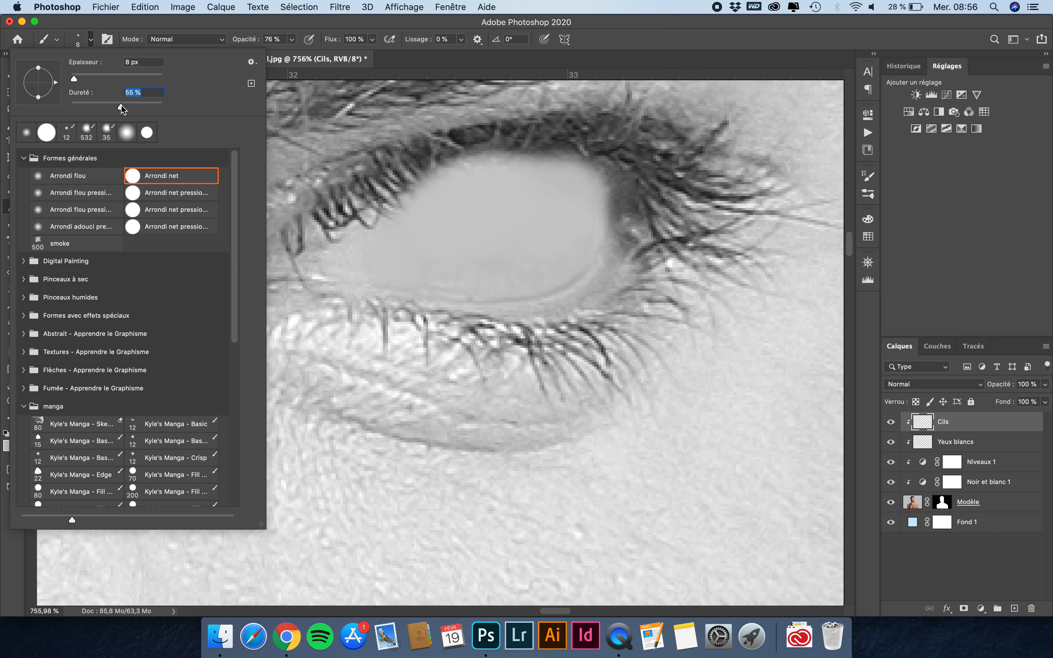
drag(121, 105, 59, 83)
click(173, 29)
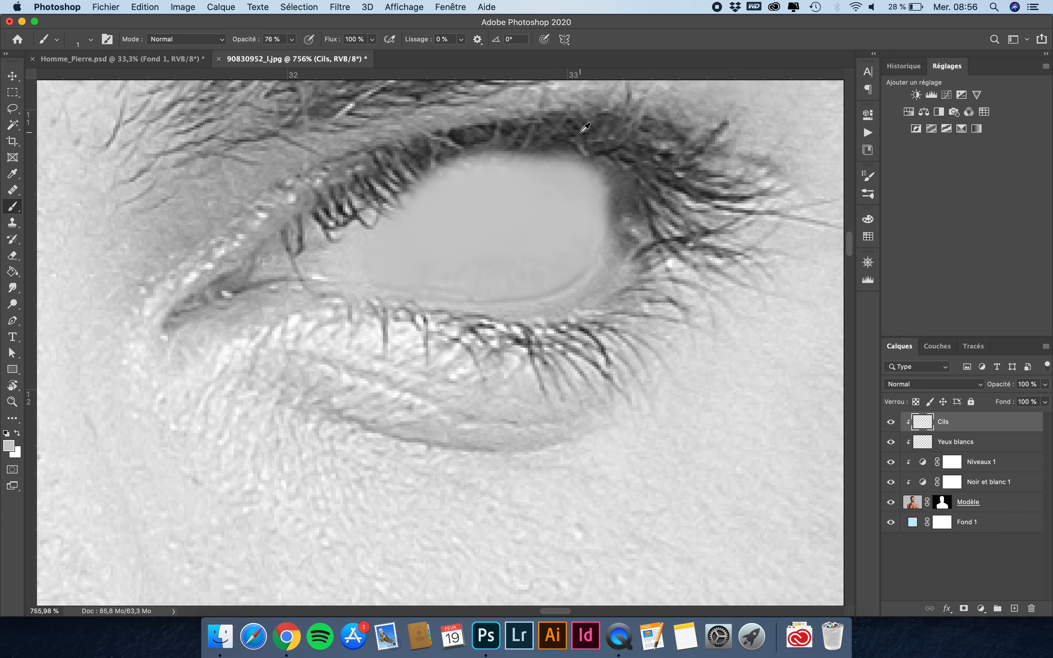
Step: Set the brush smoothing to 67% and draw fine dark lashes along the upper lid of the man's left eye
scroll(416, 137, up, 4)
scroll(416, 136, up, 5)
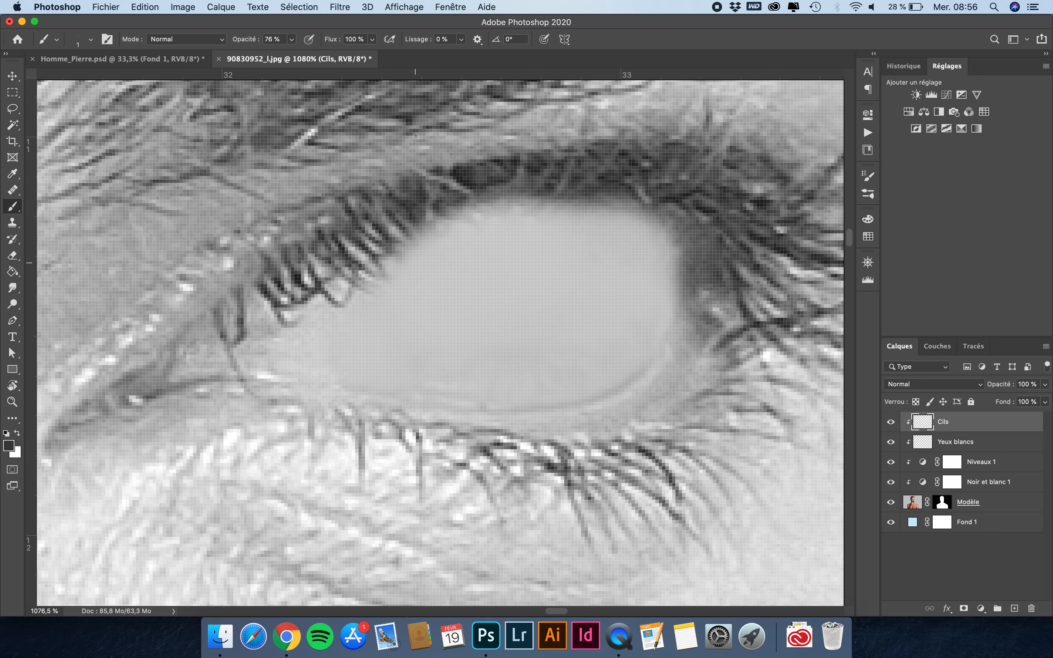
click(463, 39)
drag(456, 55, 502, 55)
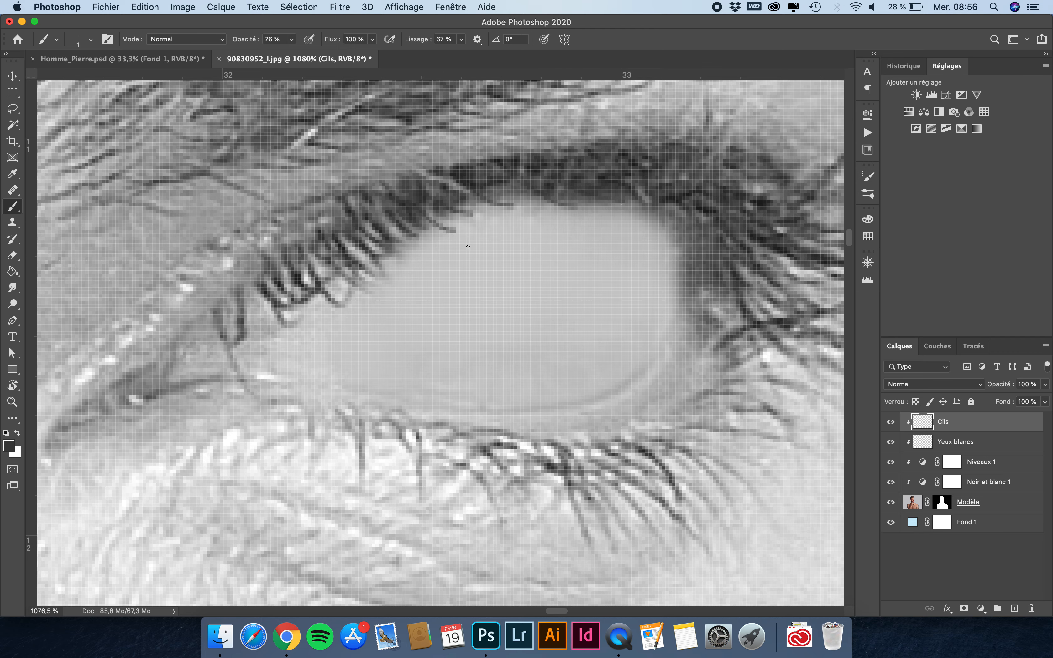
Step: Draw a few fine dark lashes over the painted white along the upper lid of the man's right eye
scroll(468, 247, down, 15)
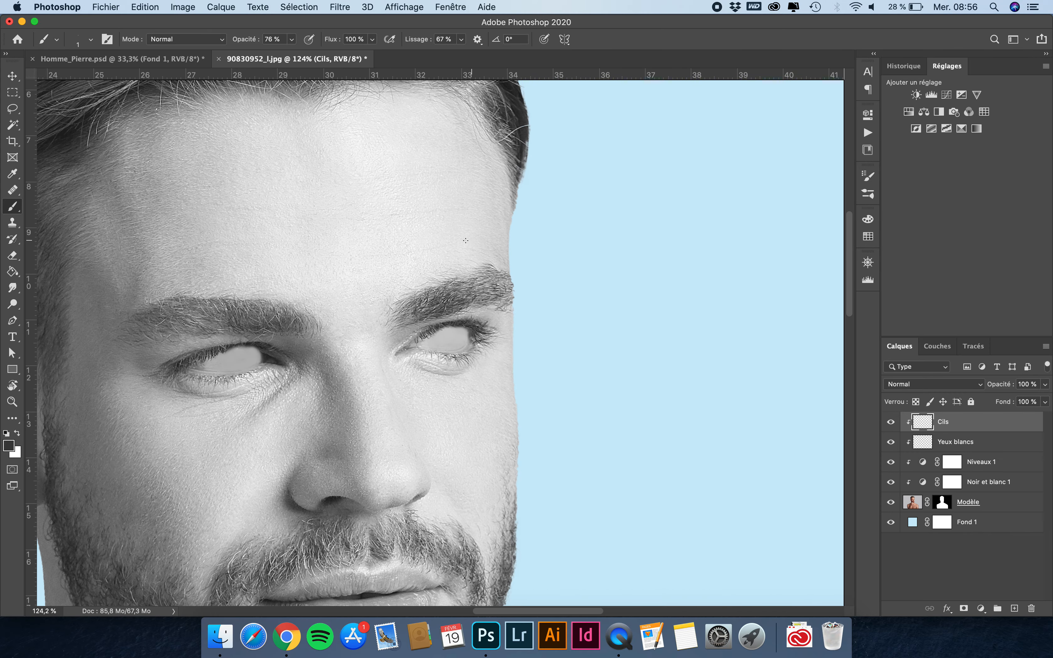
scroll(194, 362, up, 15)
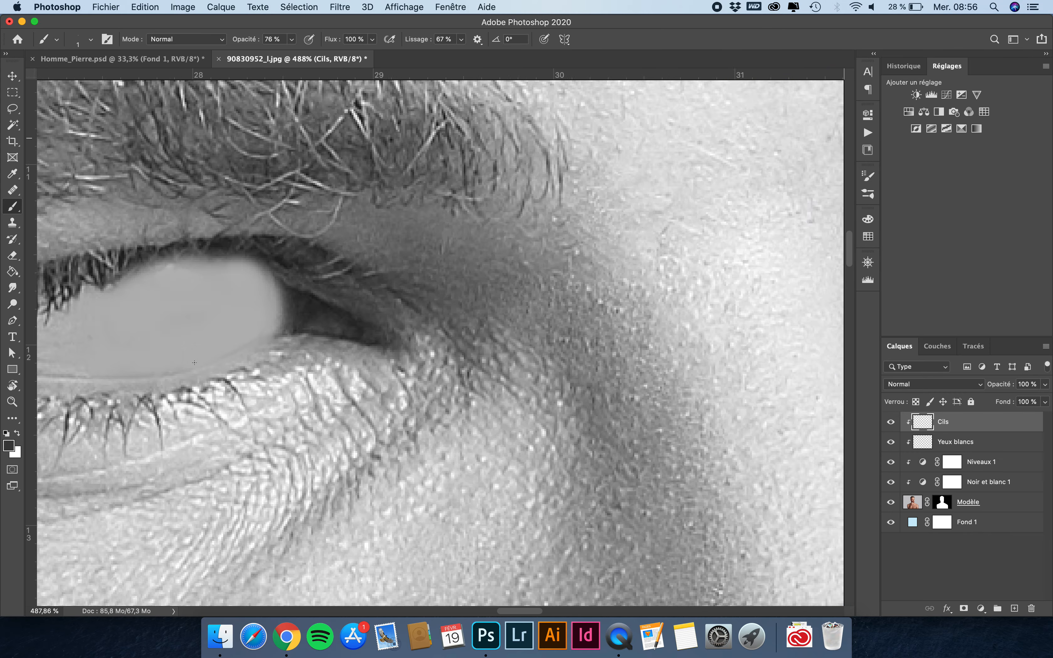
scroll(195, 362, left, 3)
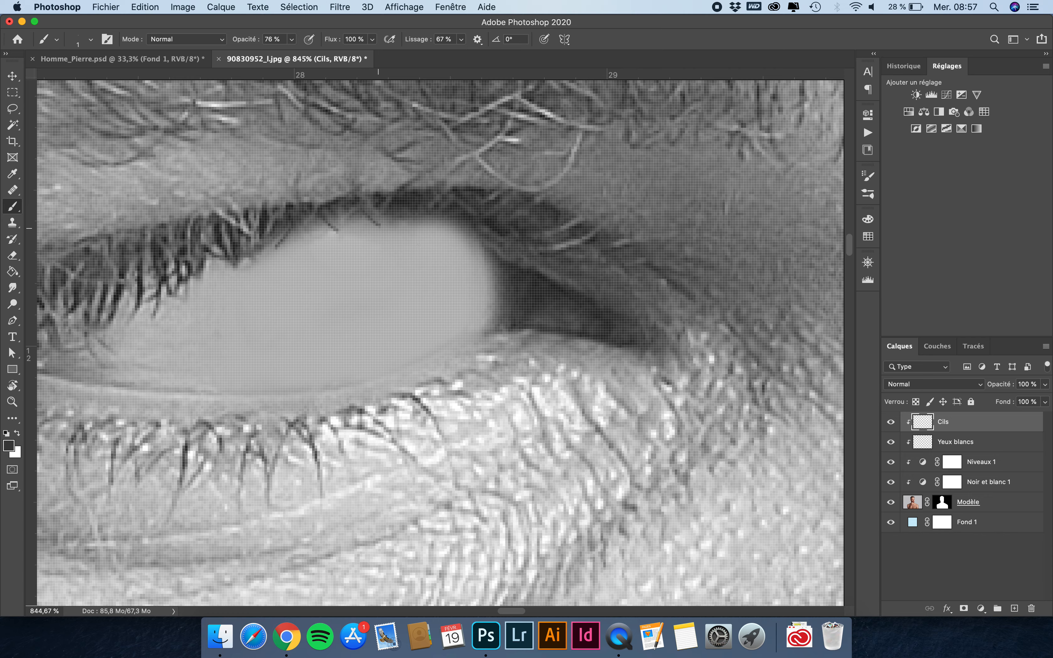
scroll(416, 247, down, 10)
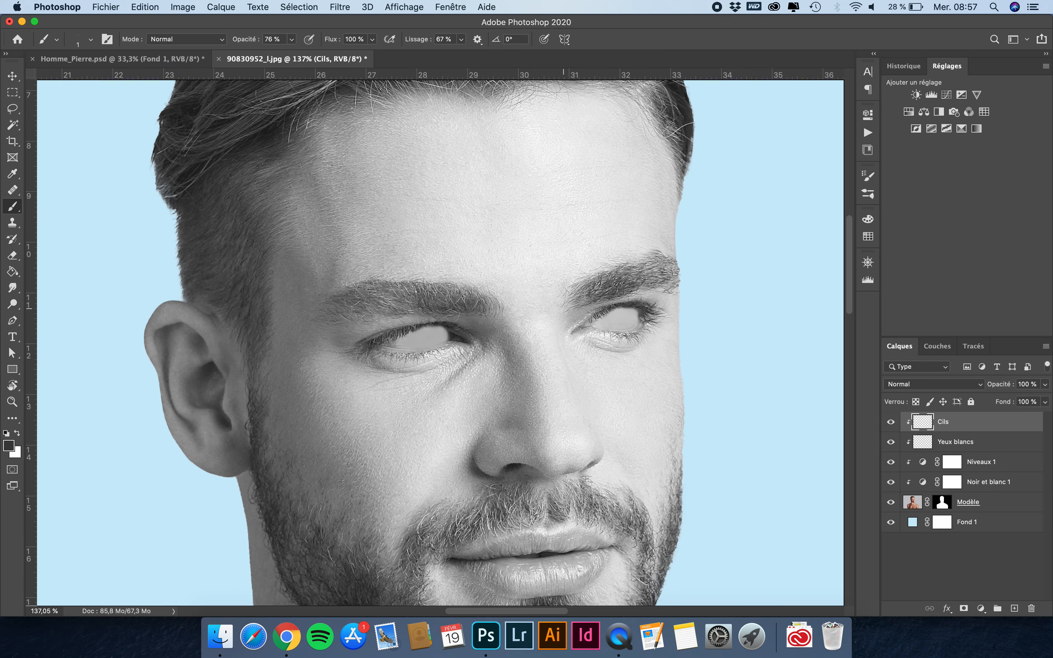
scroll(440, 353, down, 4)
scroll(428, 394, down, 3)
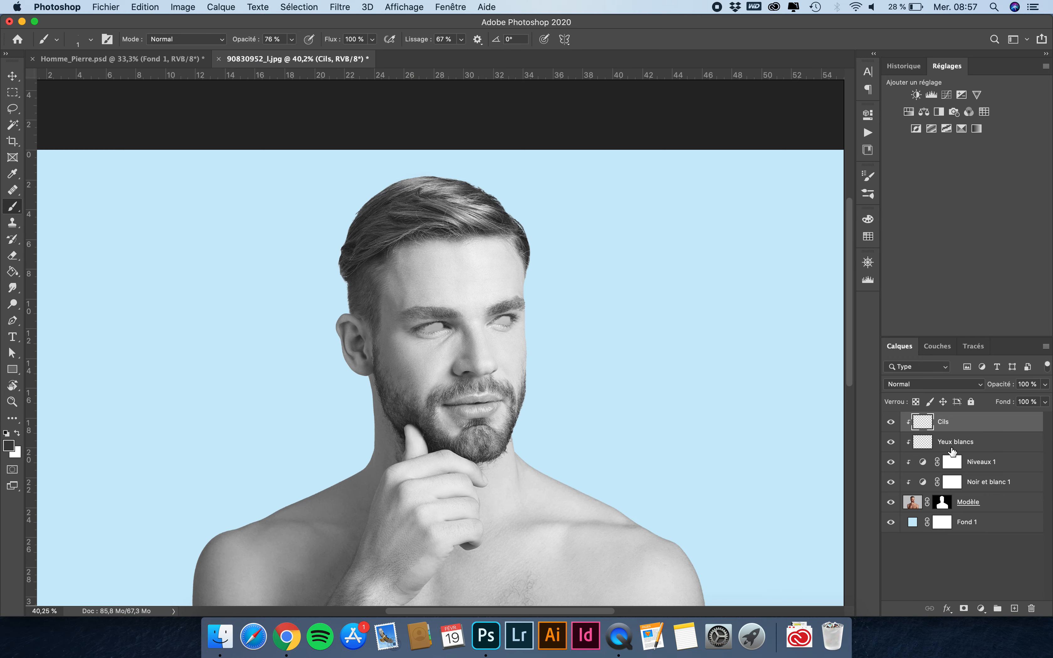
Step: Place the marble image 40286219_l.jpg from the Finder folder TUTO 288 - HOMME PIERRE and enlarge it to cover the whole canvas
click(220, 645)
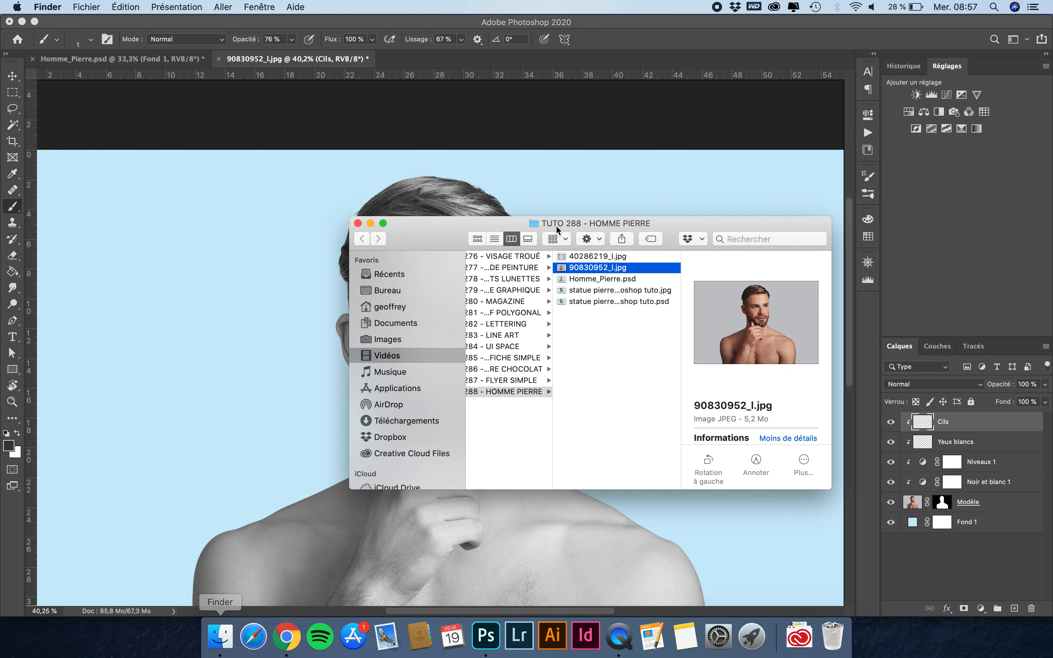
click(630, 260)
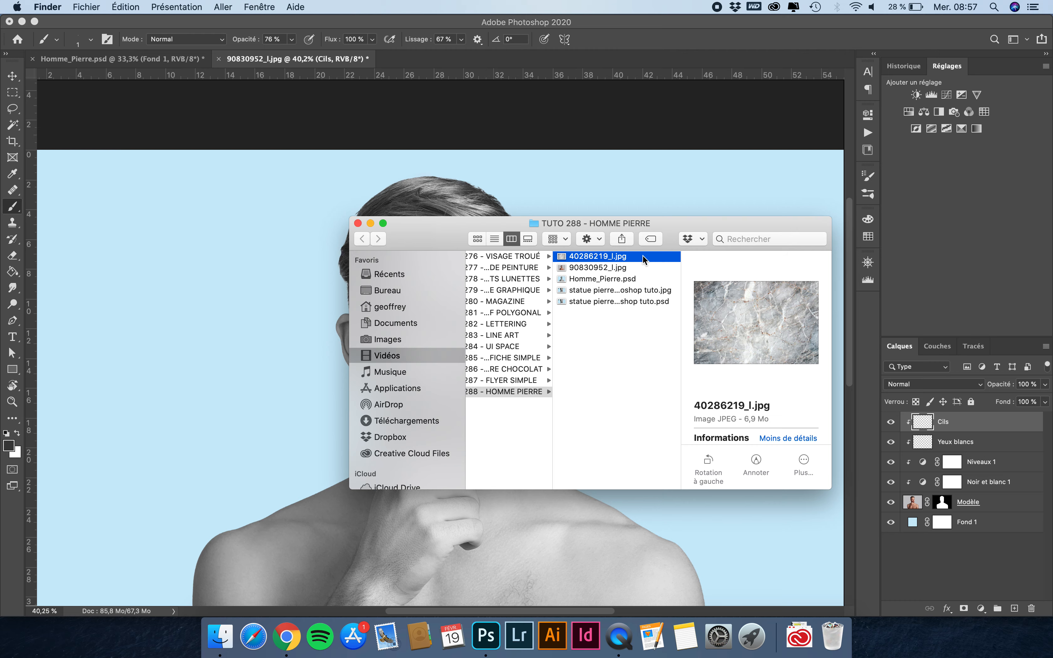
drag(642, 260, 442, 246)
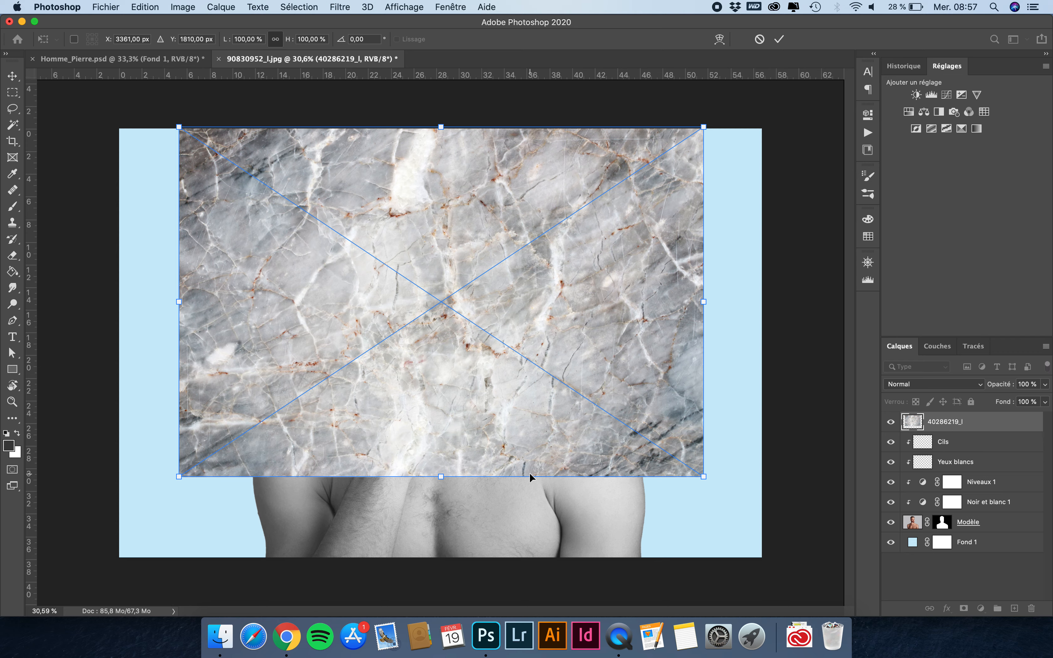
scroll(633, 289, down, 2)
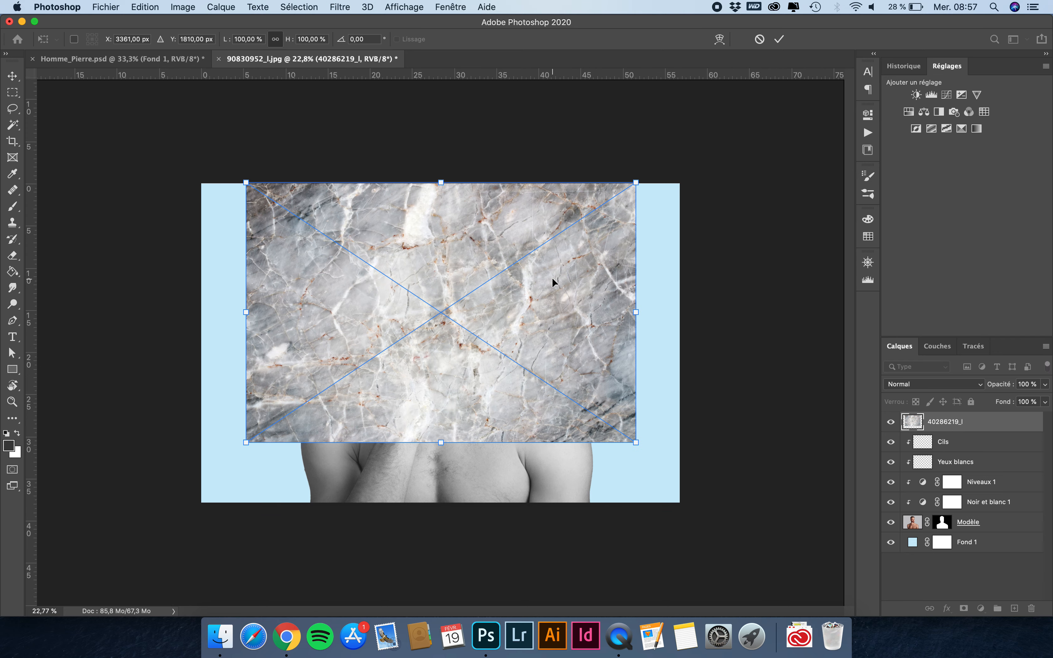
drag(552, 278, 552, 305)
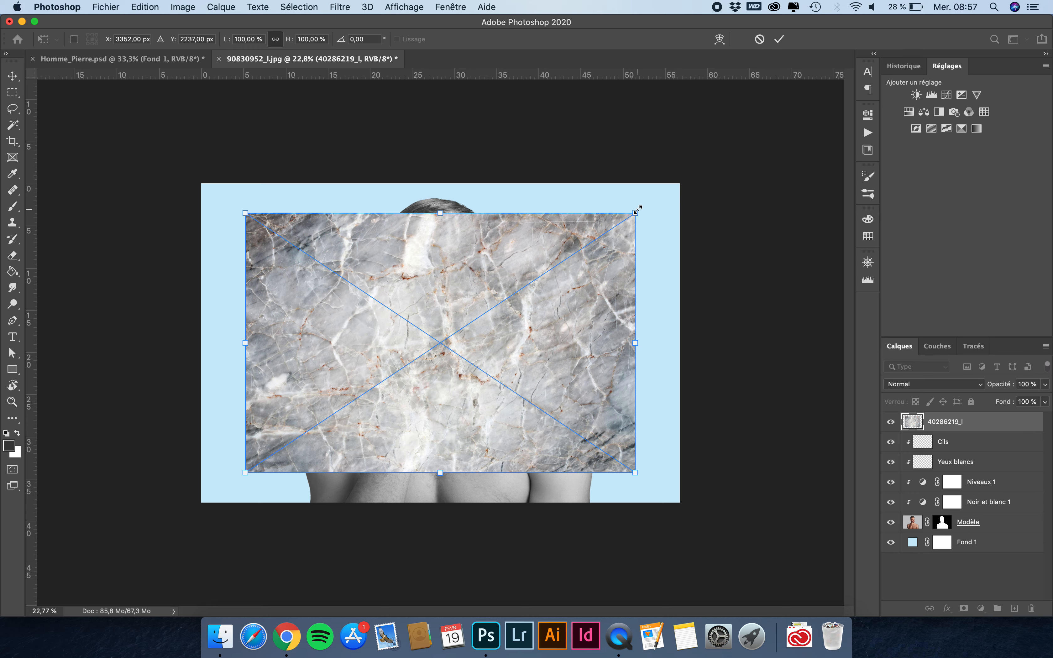
drag(637, 209, 691, 174)
key(Return)
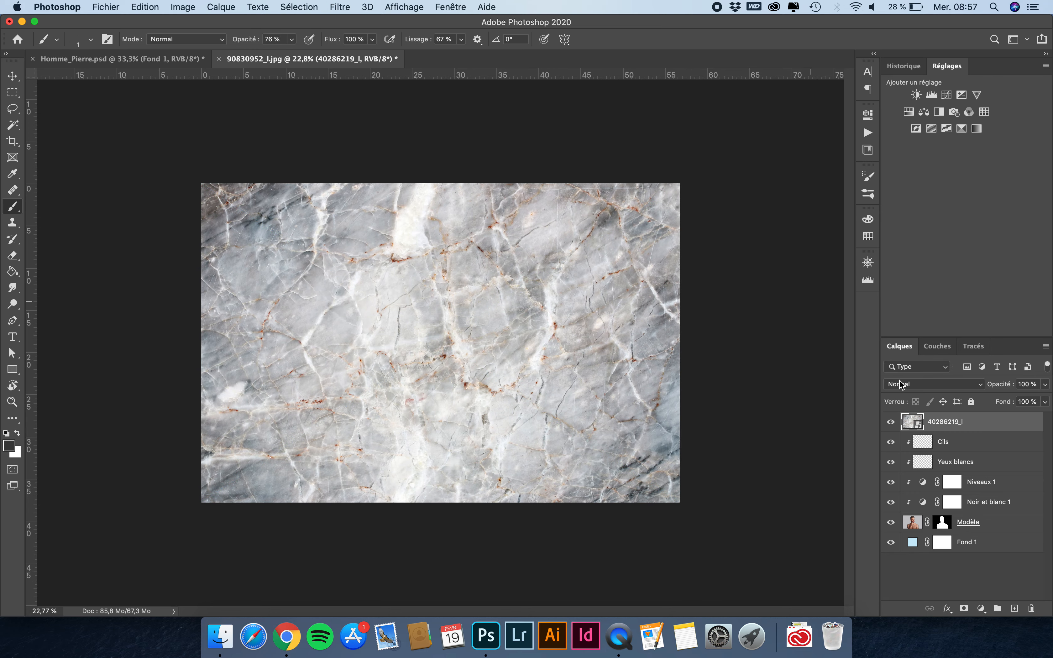
Step: Rename the placed marble layer "Marbre" and clip it to the layers below
double_click(939, 421)
text(Marbre)
key(Return)
right_click(1005, 424)
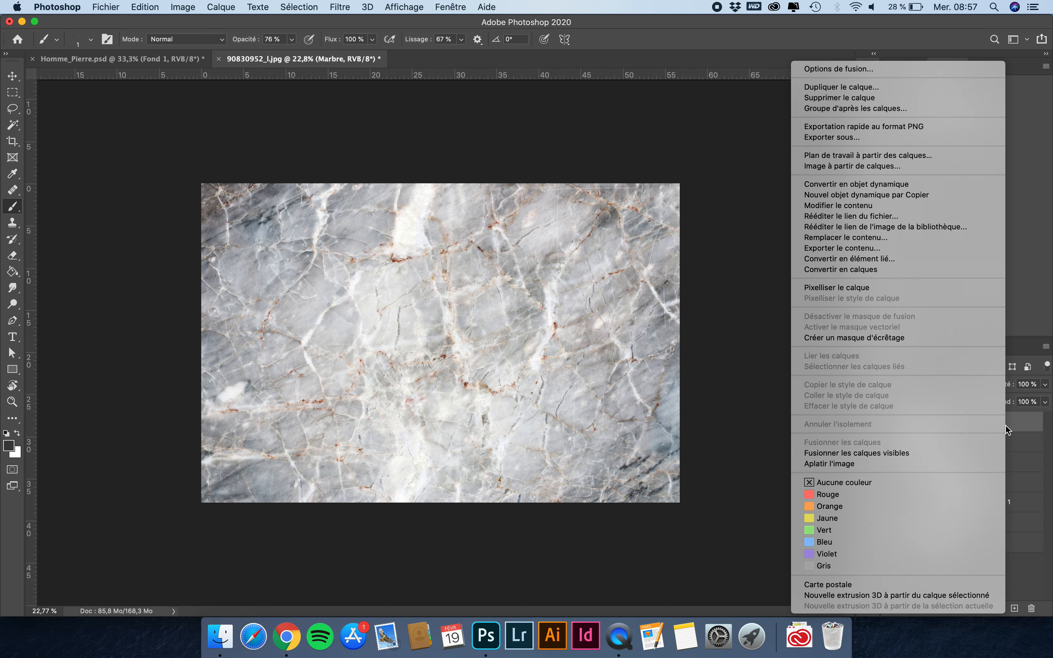
click(898, 338)
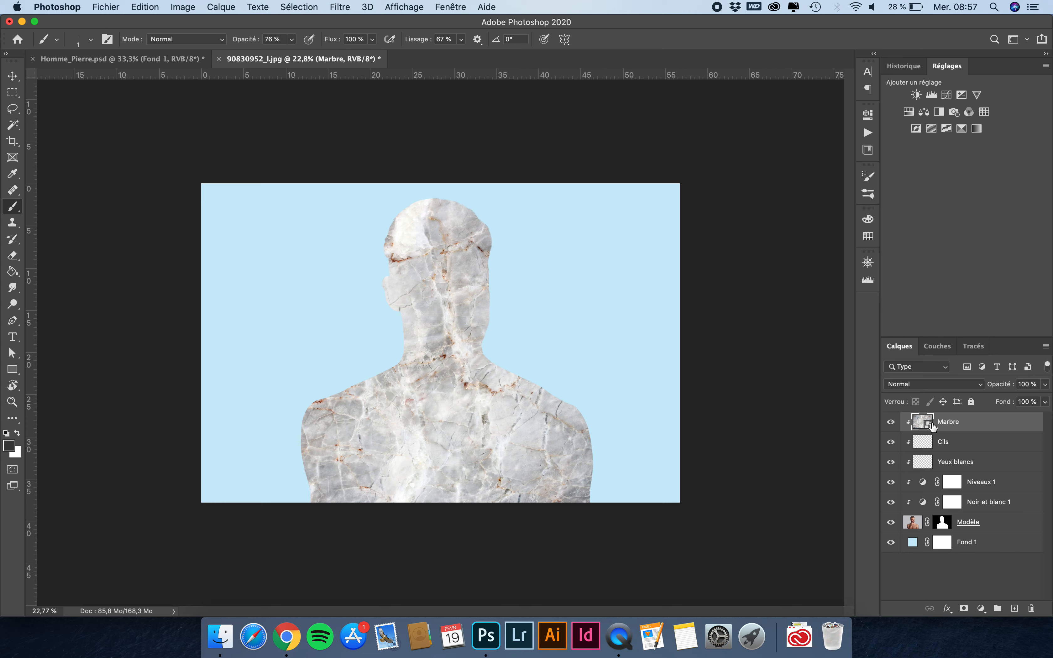
Step: Apply a Noir et blanc adjustment with the default preset to the Marbre layer and set its blend mode to Produit
click(180, 6)
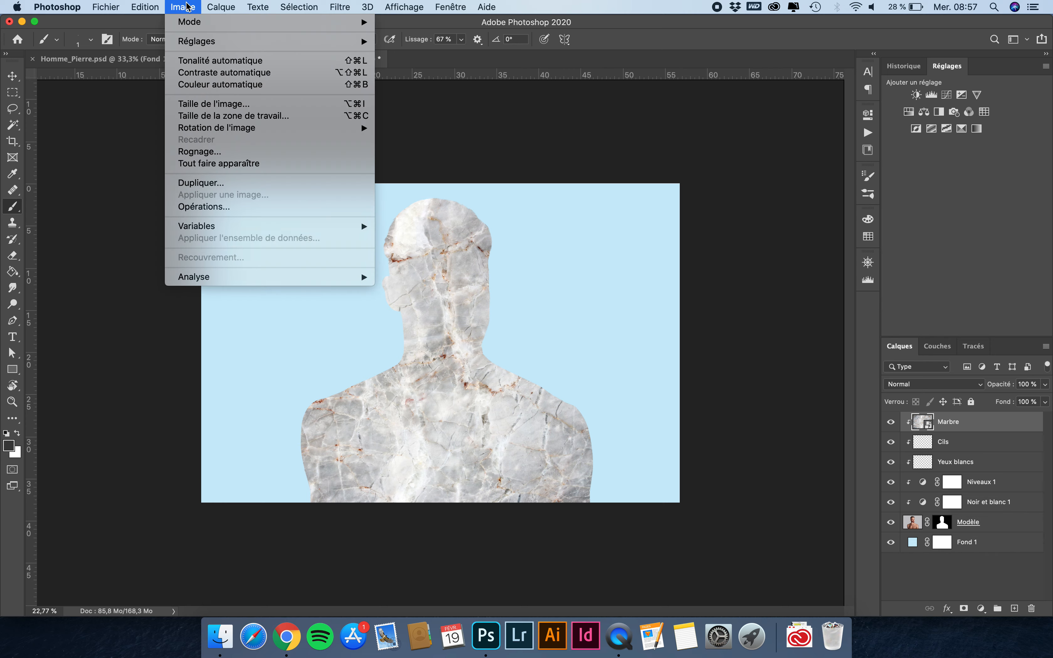
mouse_move(191, 43)
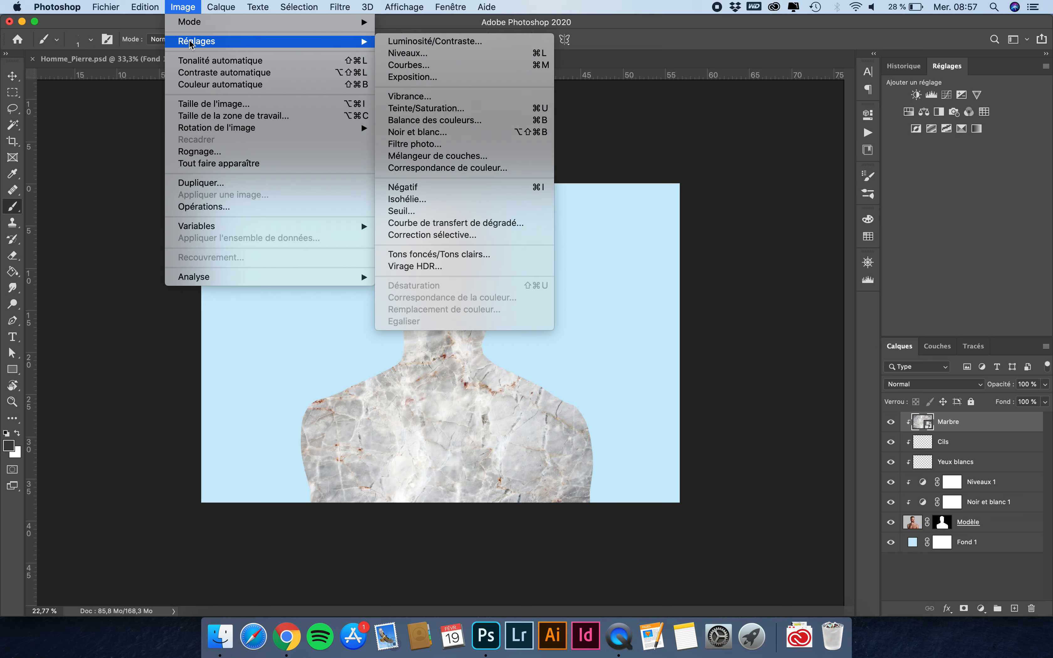
click(429, 138)
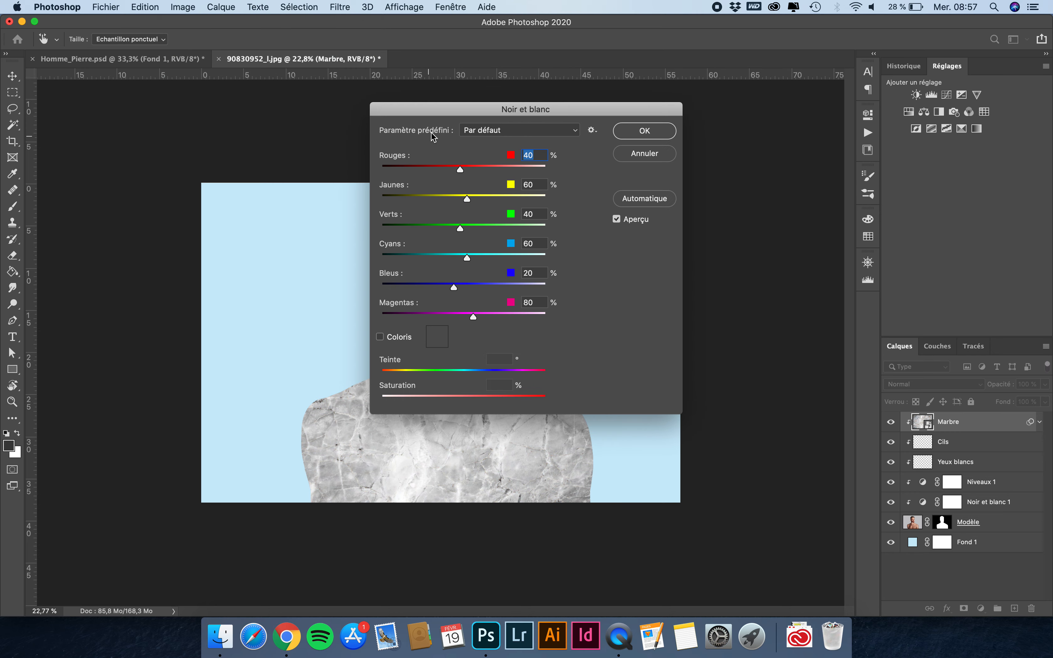
drag(457, 115, 688, 217)
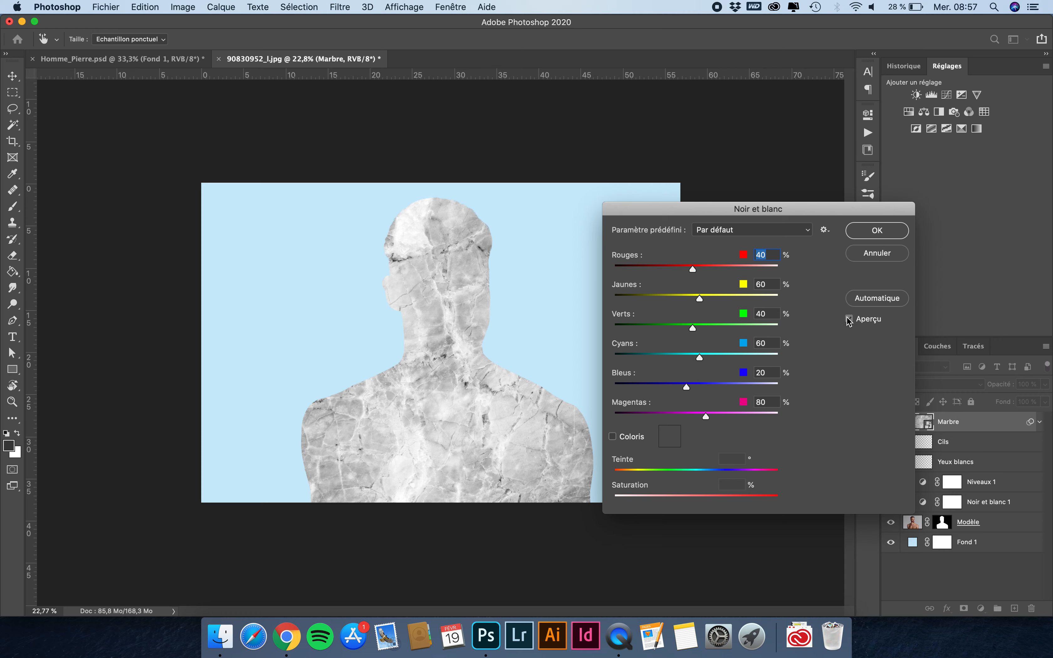
click(871, 235)
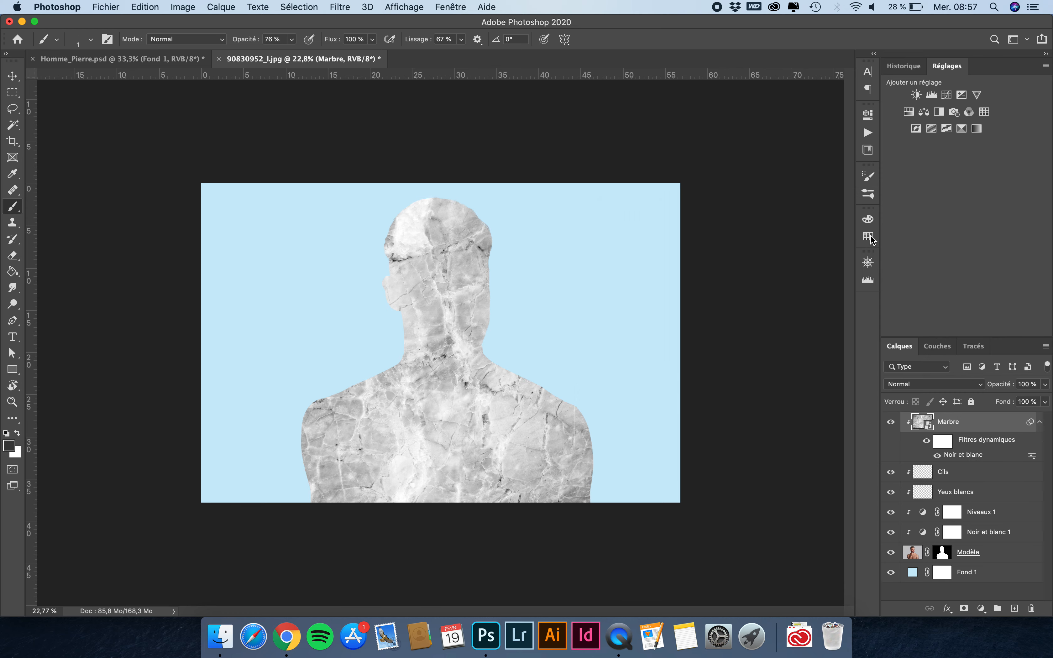
click(934, 384)
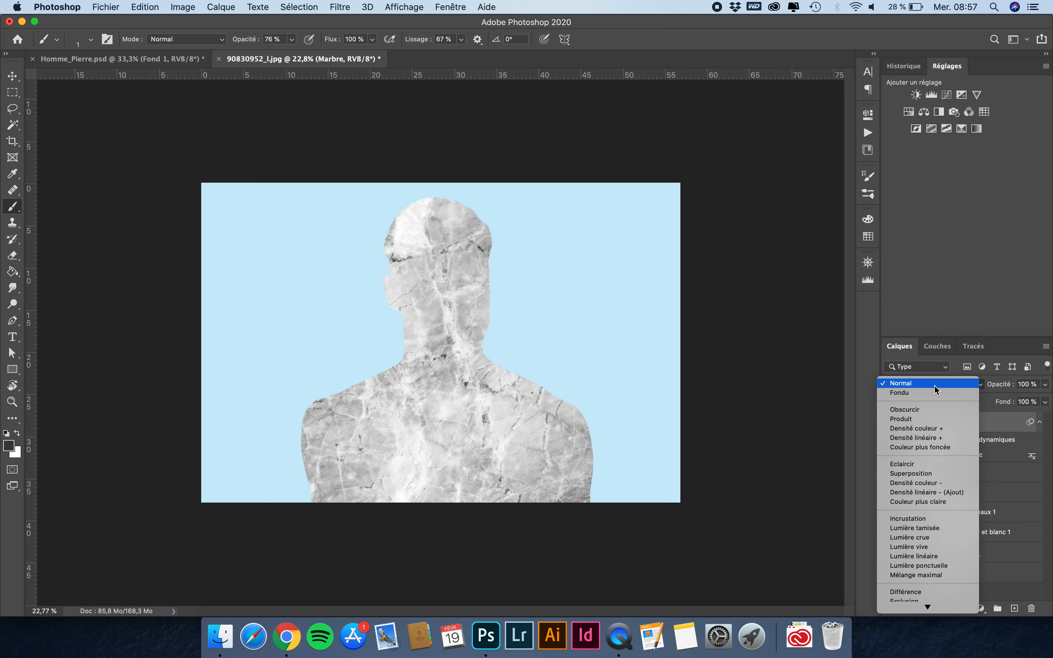
click(926, 420)
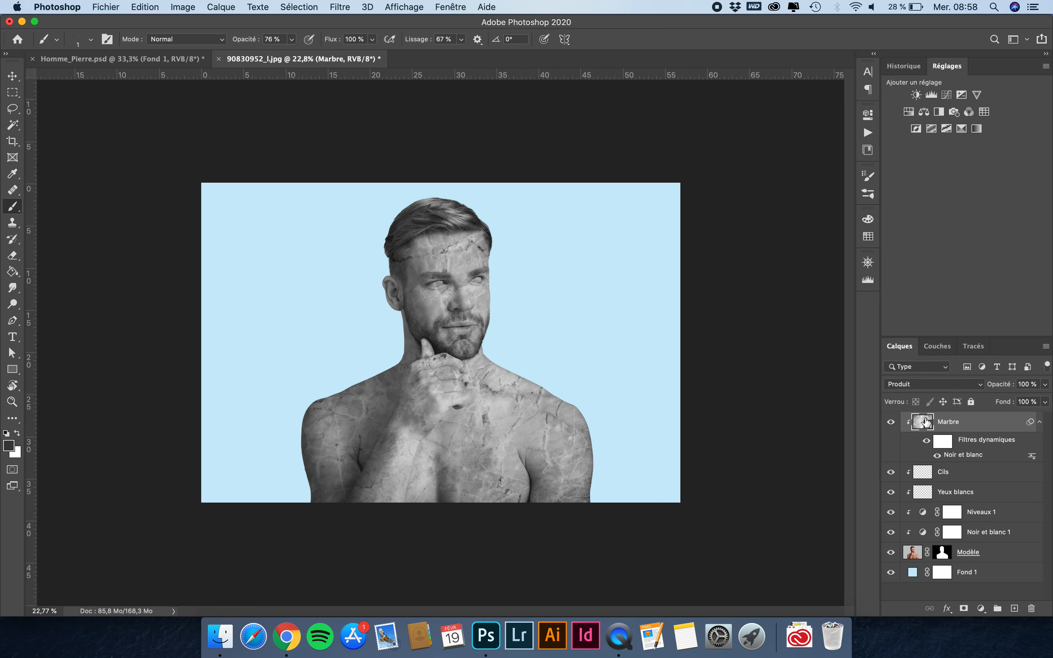
Step: Open a Niveaux adjustment on the Marbre layer and raise the midtone input level to 1,51
scroll(623, 361, up, 2)
click(183, 6)
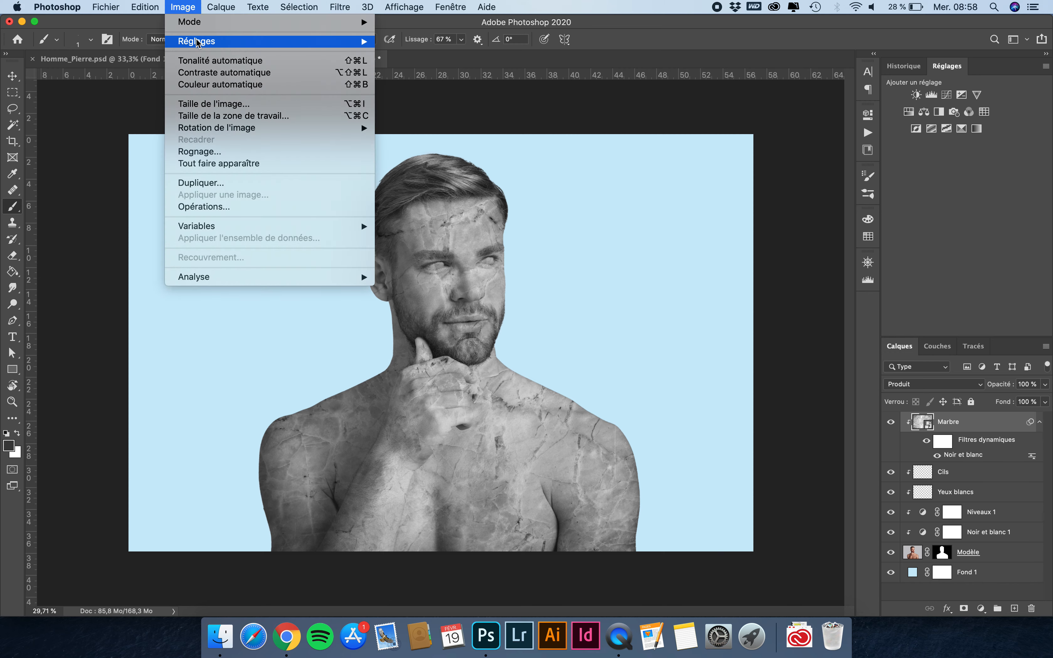
mouse_move(275, 40)
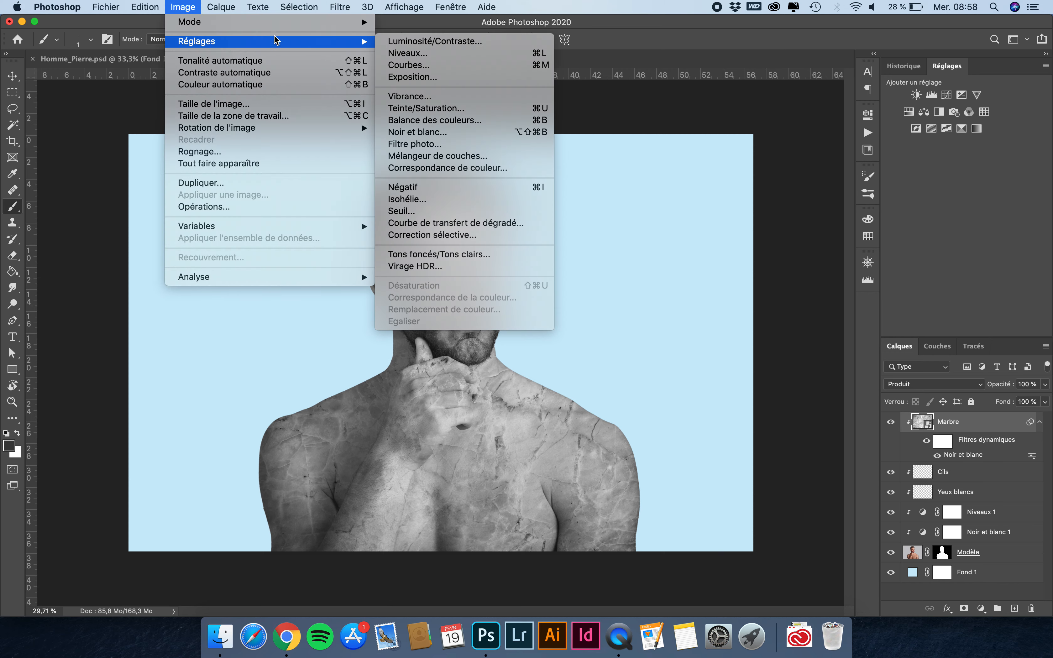
click(452, 53)
drag(479, 135, 708, 187)
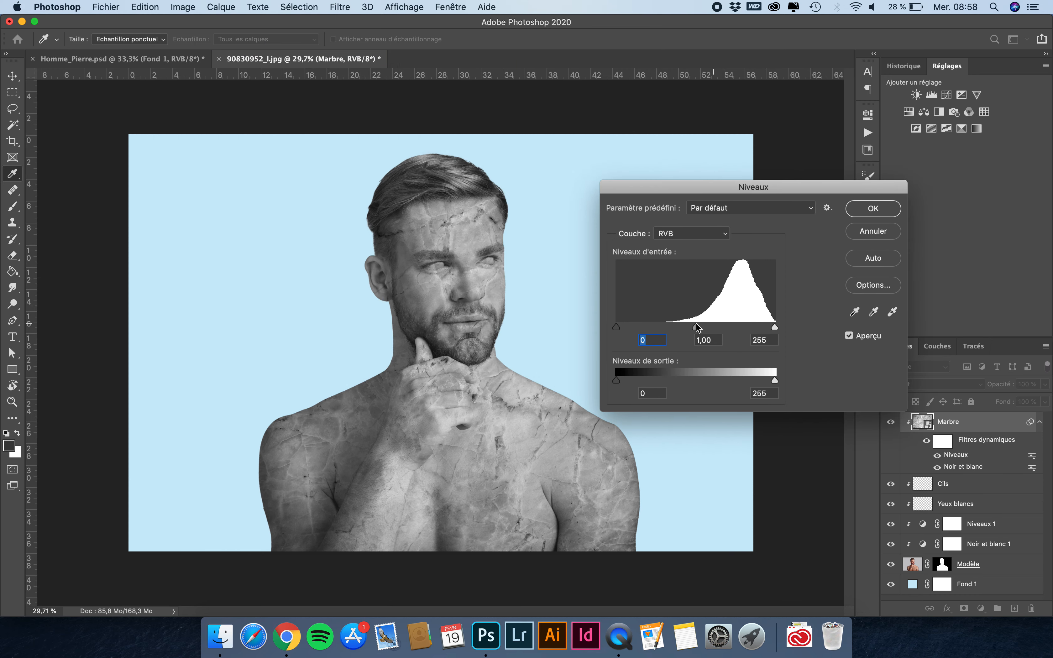
click(617, 327)
drag(695, 327, 672, 327)
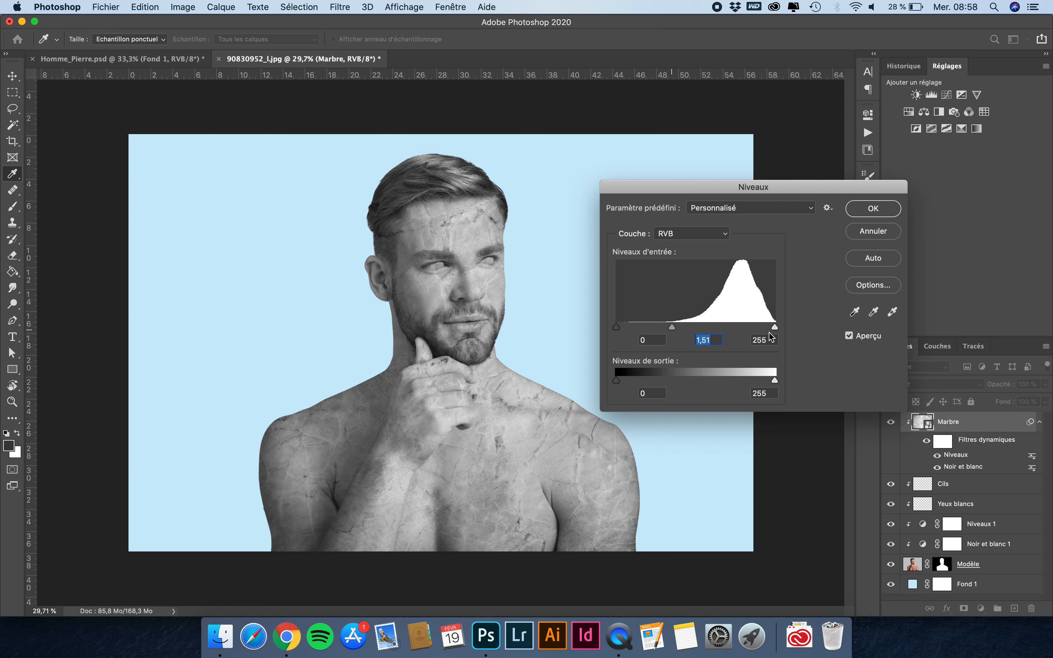
mouse_move(775, 327)
mouse_down()
mouse_move(721, 331)
mouse_move(789, 339)
mouse_up()
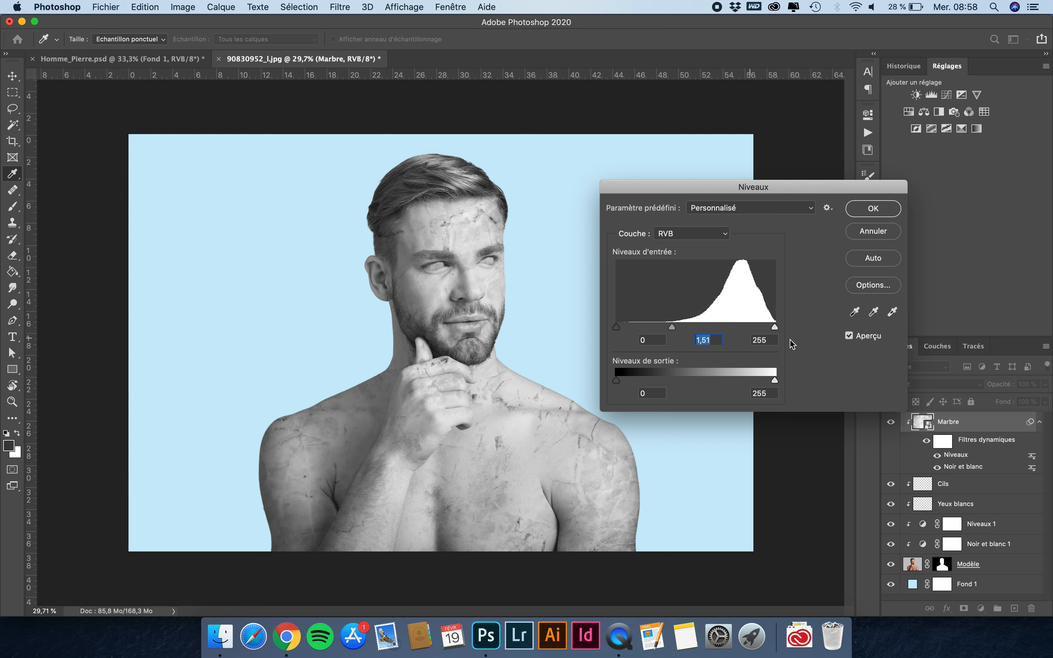
Step: Rebalance the Marbre levels with midtones slightly above 1,18, input black 0 and output black 7, and apply the adjustment
drag(672, 327, 710, 330)
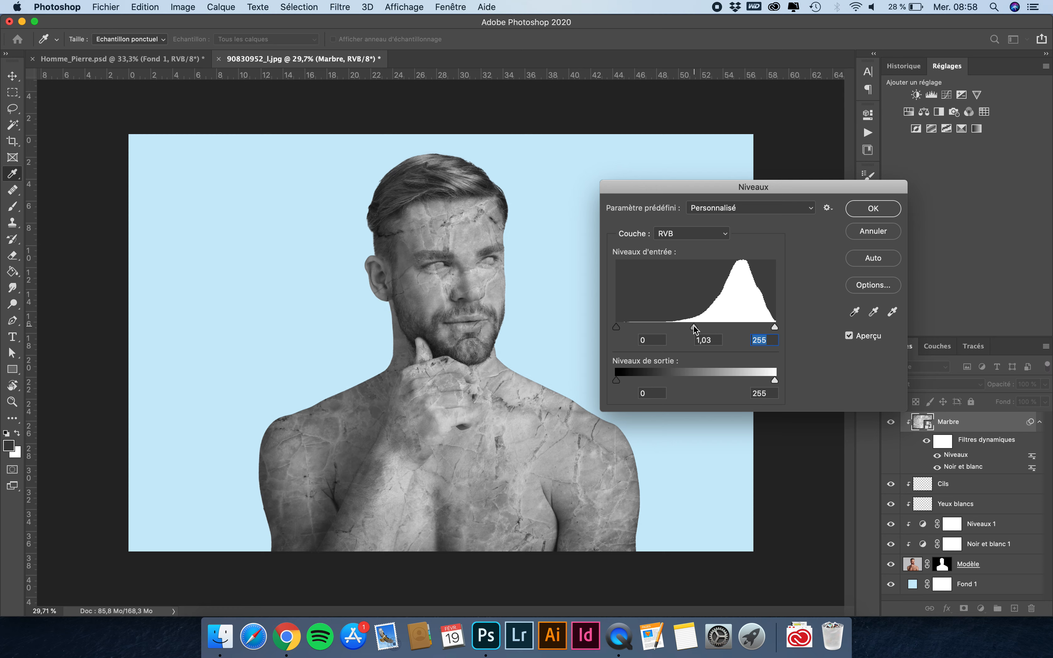
click(694, 327)
drag(617, 326, 621, 327)
mouse_move(695, 327)
mouse_down()
mouse_move(667, 329)
mouse_move(689, 332)
mouse_up()
mouse_move(617, 381)
mouse_down()
mouse_move(669, 381)
mouse_move(621, 383)
mouse_up()
mouse_move(774, 383)
mouse_down()
mouse_move(756, 383)
mouse_move(790, 383)
mouse_up()
drag(621, 326, 604, 331)
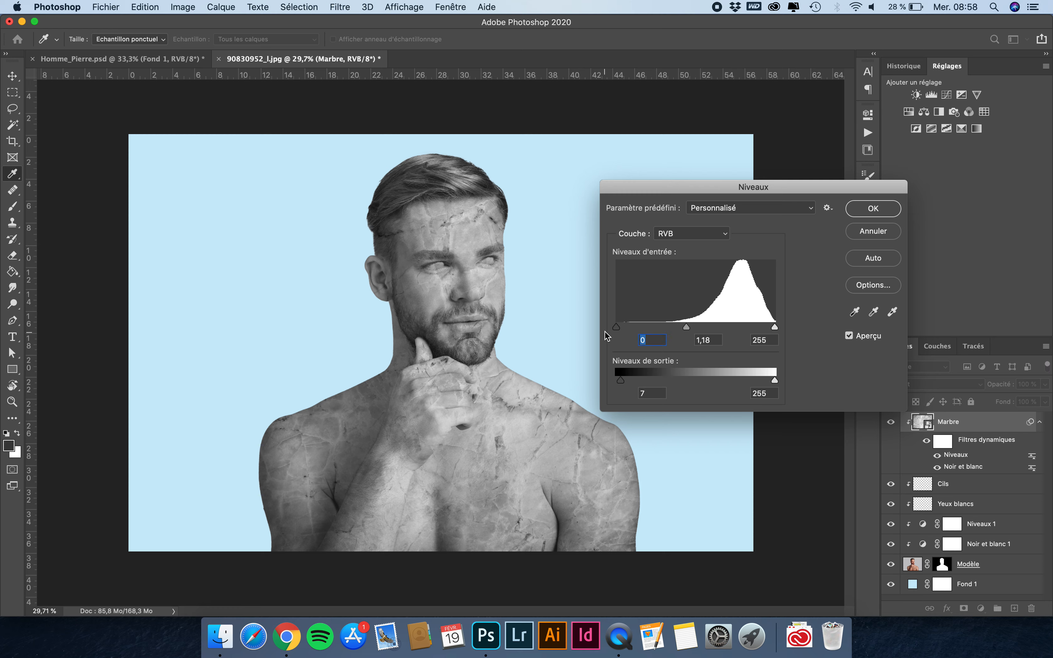
drag(686, 327, 680, 327)
click(874, 209)
Step: Compare the eyes with and without the Yeux blancs layer by toggling its visibility several times
key(b)
scroll(481, 242, up, 6)
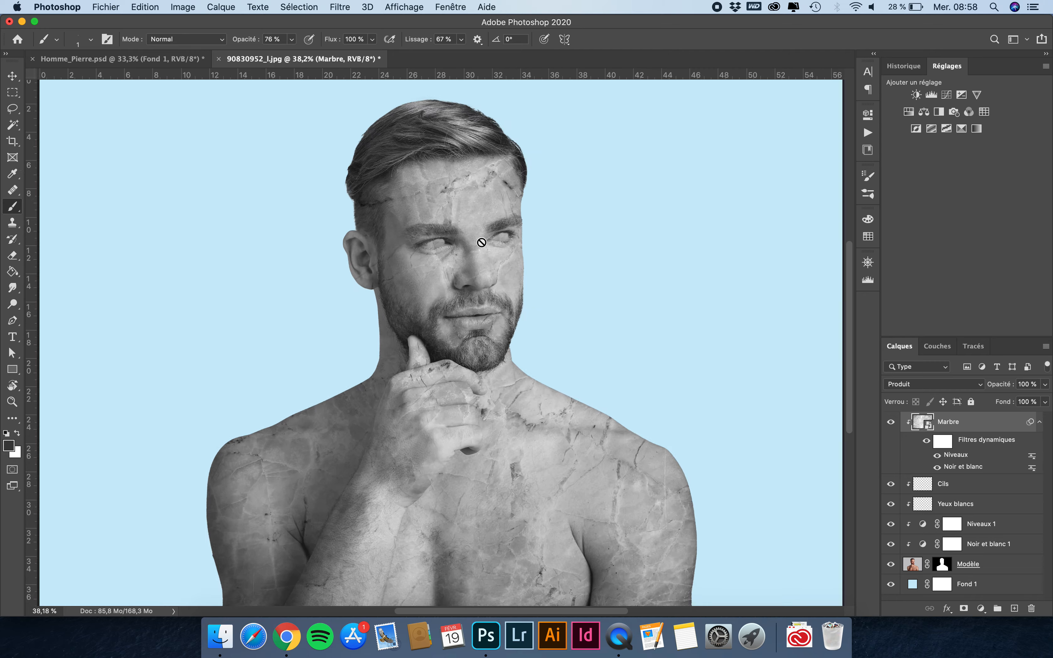
scroll(481, 242, up, 4)
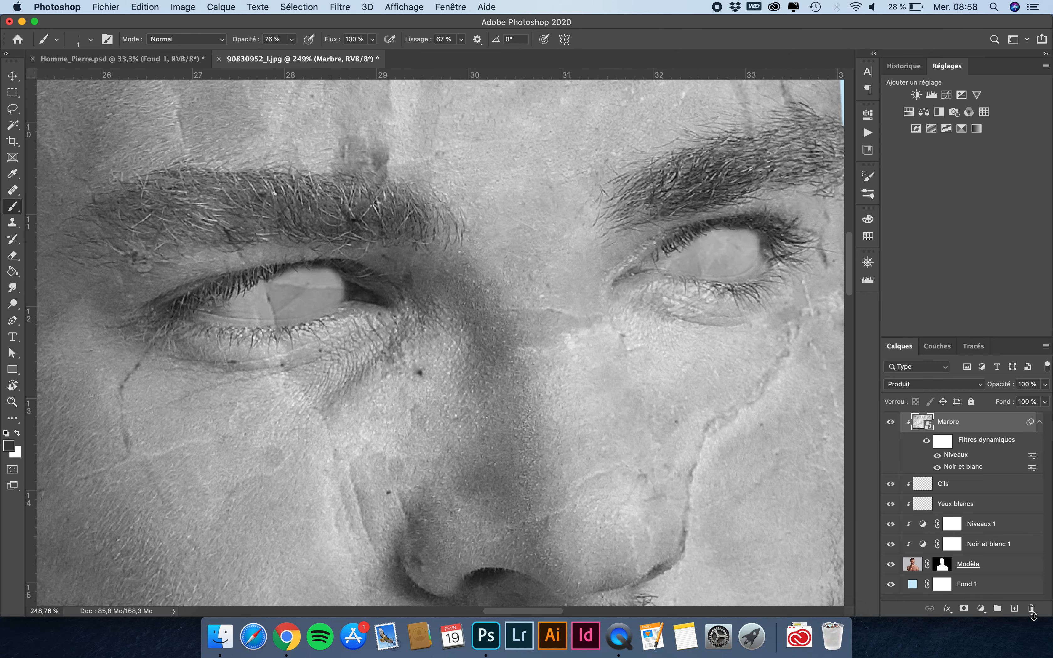
click(891, 505)
click(891, 505)
click(891, 505)
click(890, 505)
click(891, 504)
click(891, 504)
key(super+0)
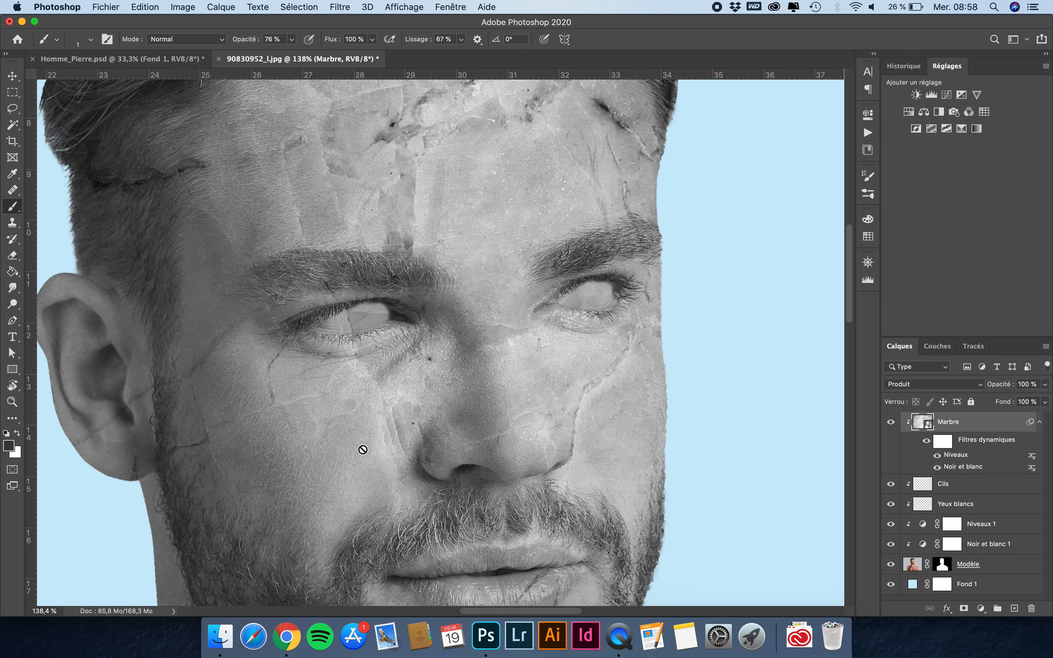
Step: Apply a Teinte/Saturation adjustment to the Yeux blancs layer with Luminosité at +18, checking it against the original
click(962, 504)
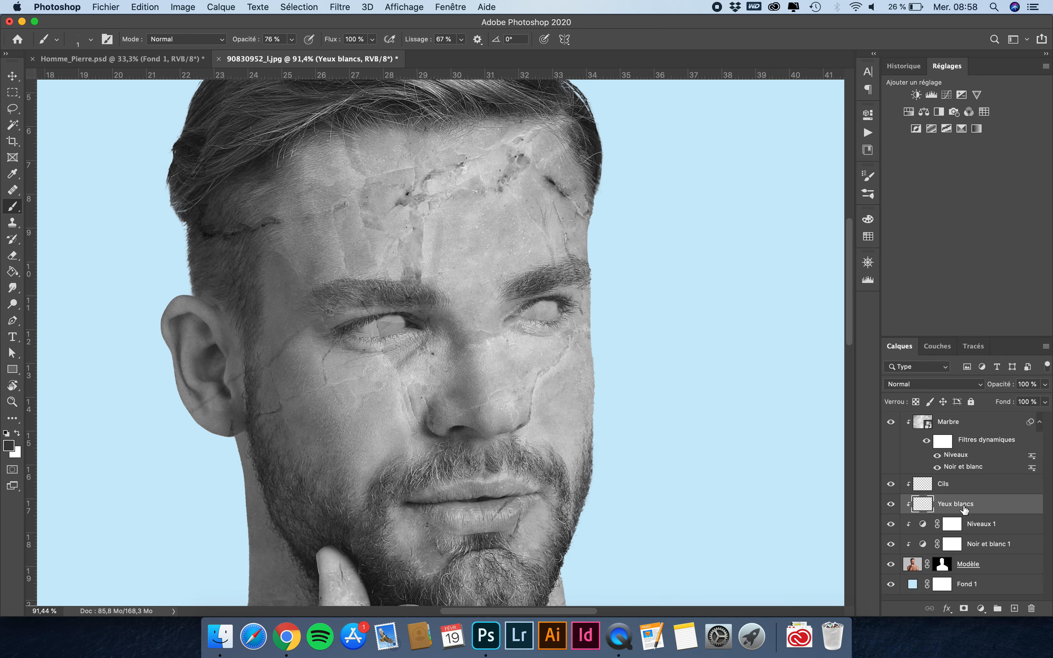
click(194, 5)
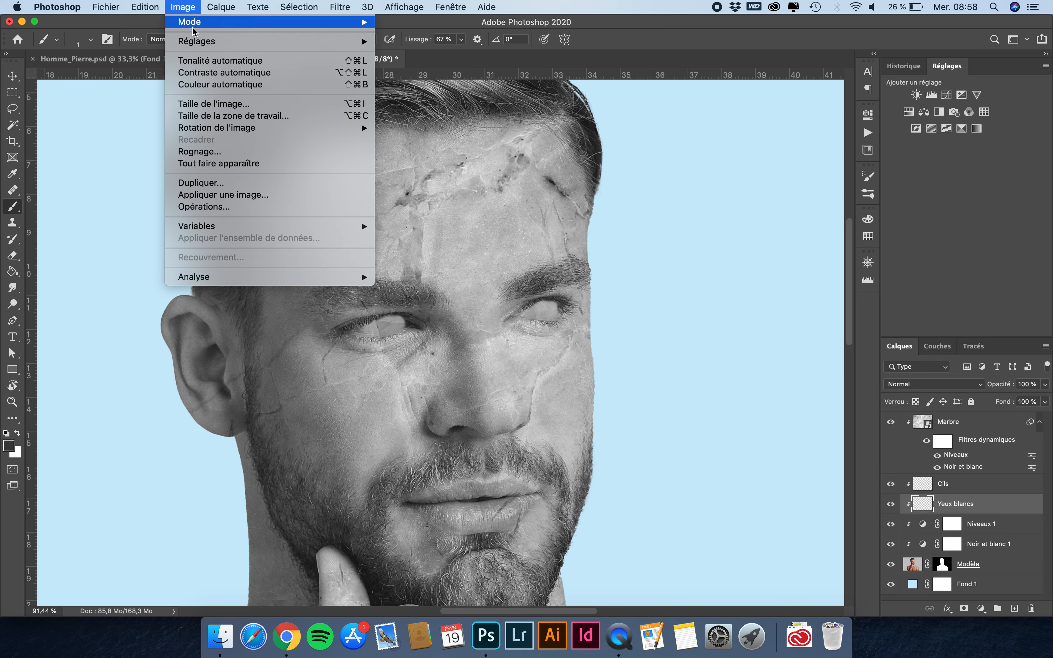
mouse_move(198, 41)
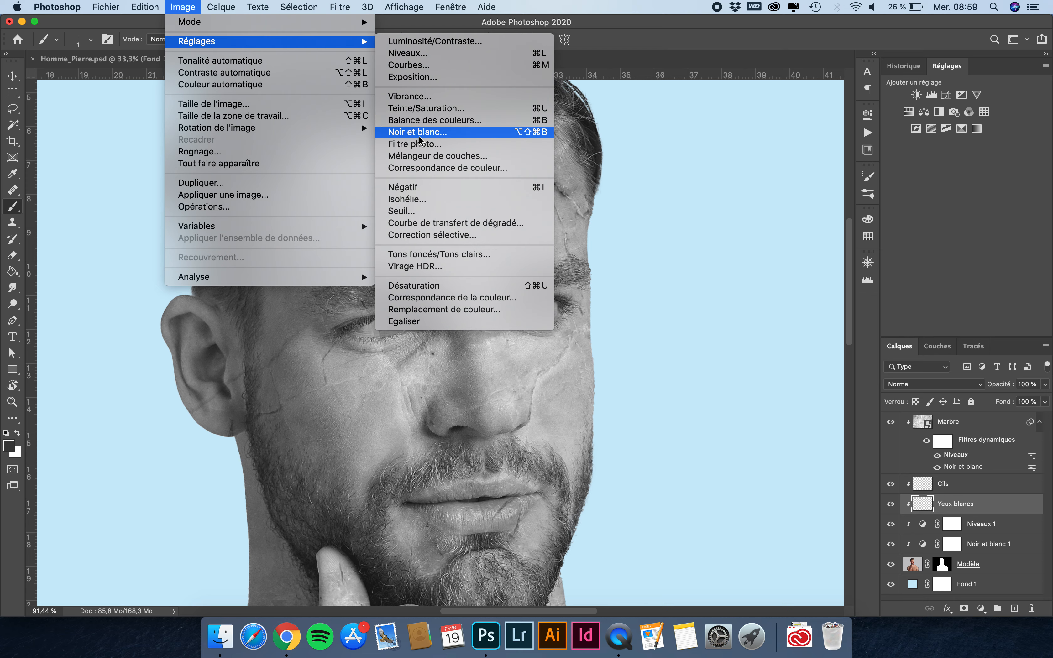
click(424, 108)
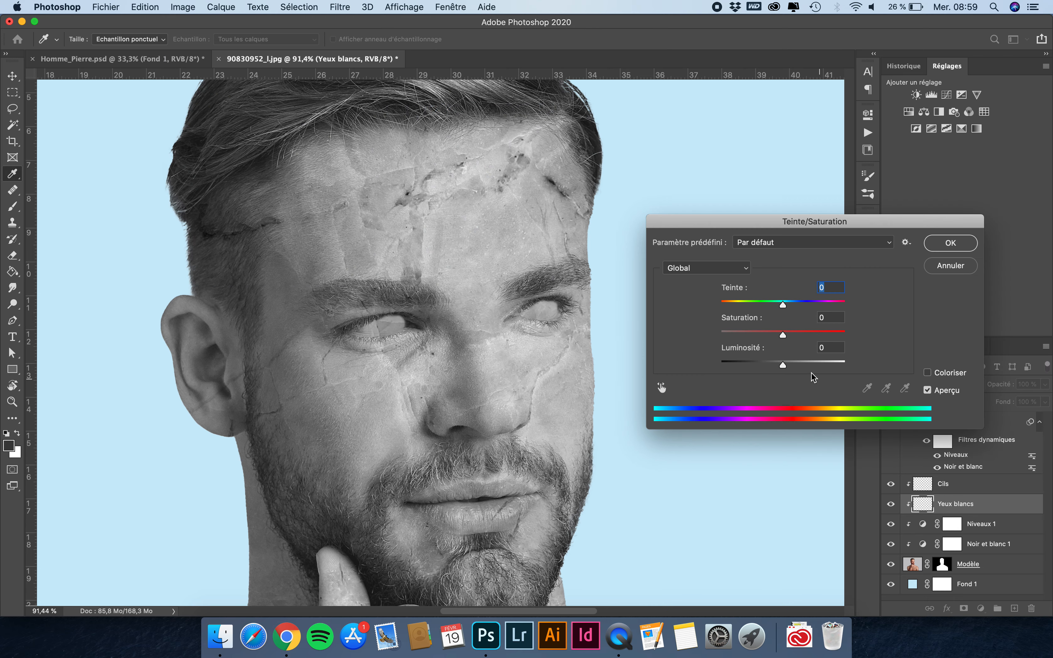
drag(782, 365, 795, 369)
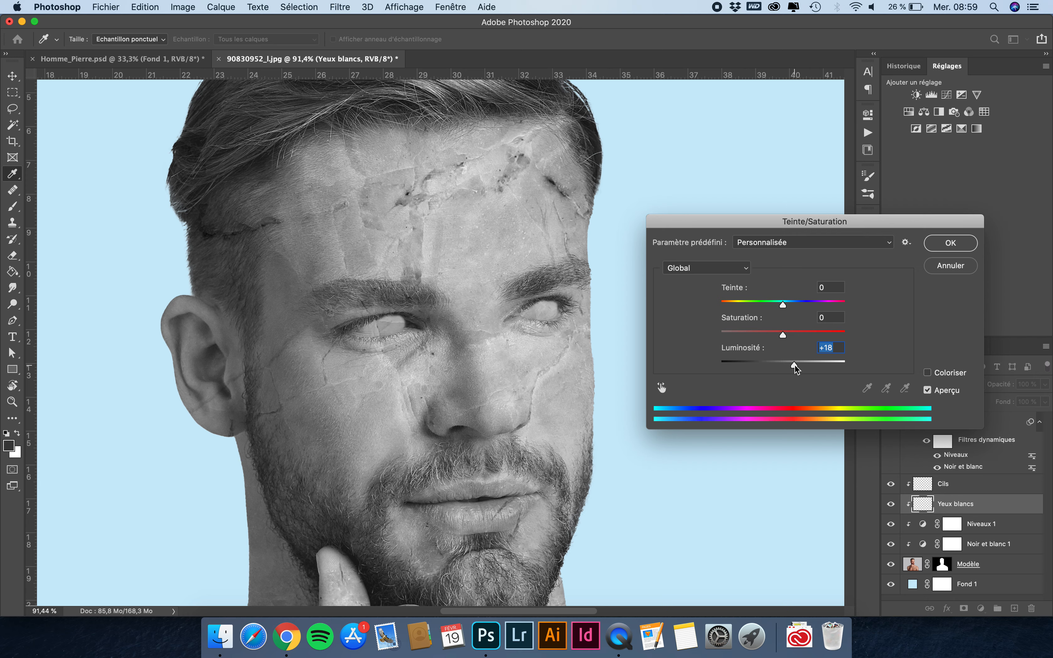
click(928, 390)
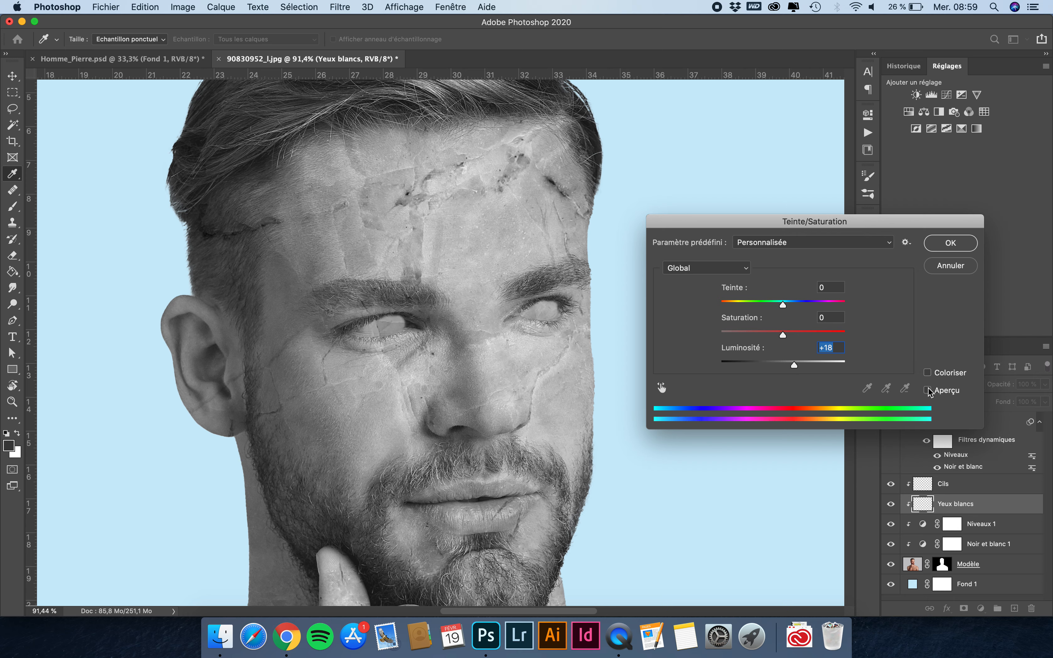
click(927, 390)
key(Return)
key(b)
Step: Examine the lightened eyes up close and at full view, comparing them with and without the Marbre layer
scroll(521, 348, down, 5)
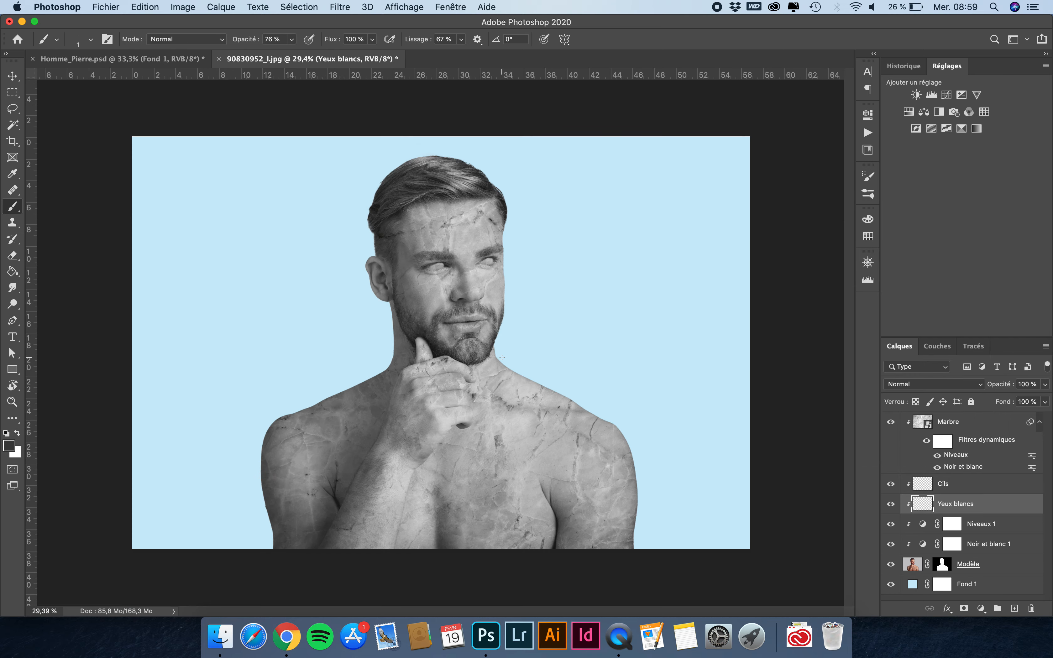
scroll(461, 290, up, 10)
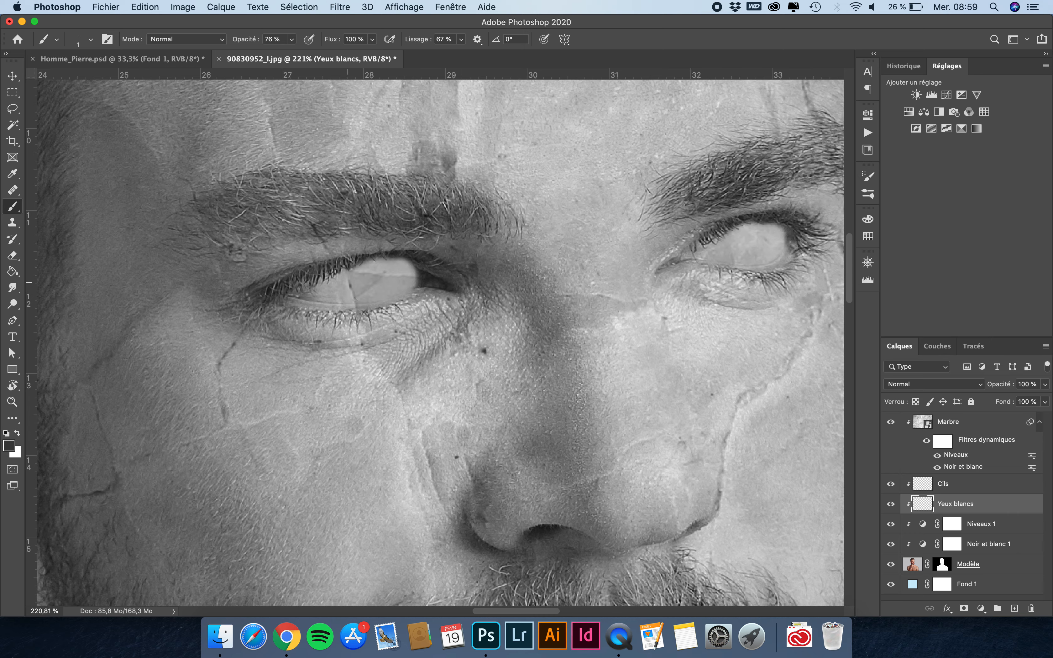
scroll(400, 322, down, 5)
scroll(321, 264, up, 6)
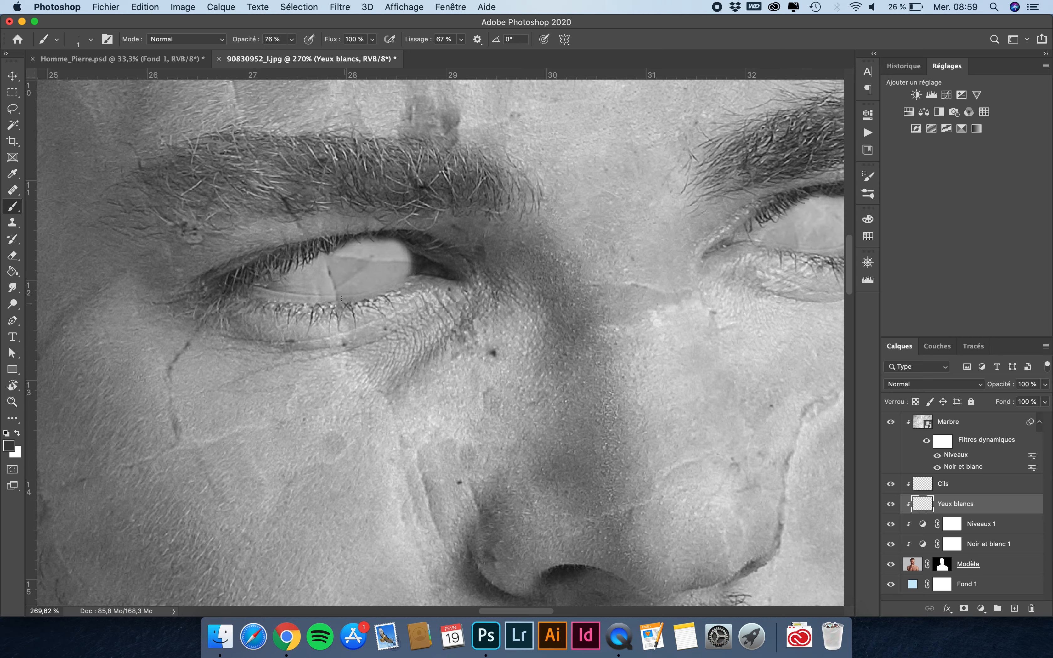
click(891, 422)
click(891, 422)
scroll(400, 390, down, 6)
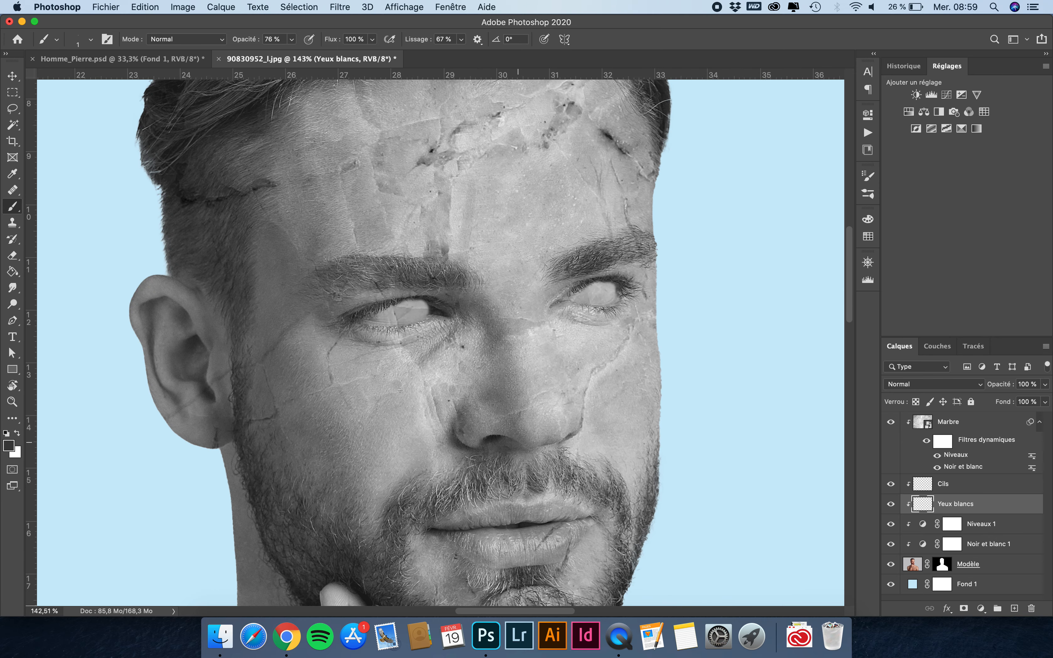
scroll(435, 338, down, 3)
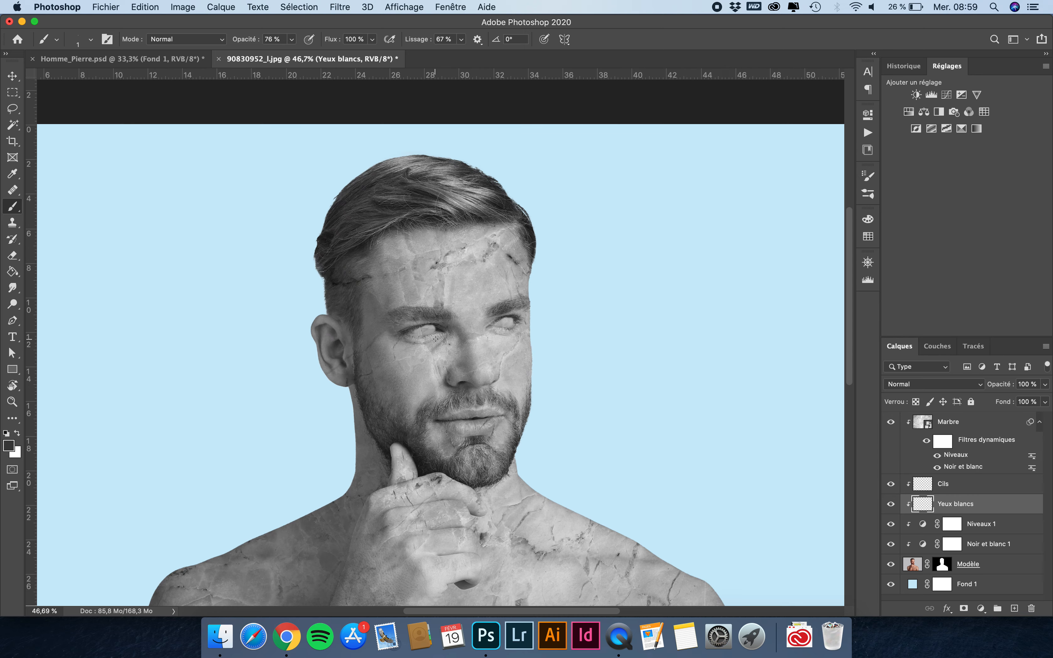
Step: Add a Courbes adjustment layer directly above the Marbre layer and clip it to the layers below
click(12, 76)
scroll(461, 260, down, 2)
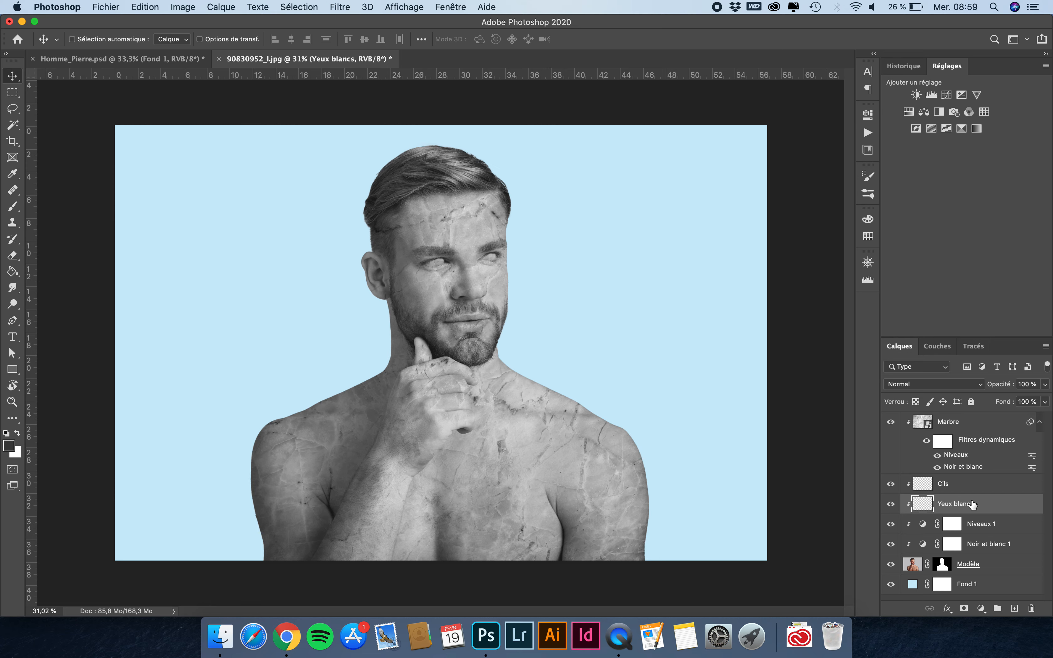
click(967, 492)
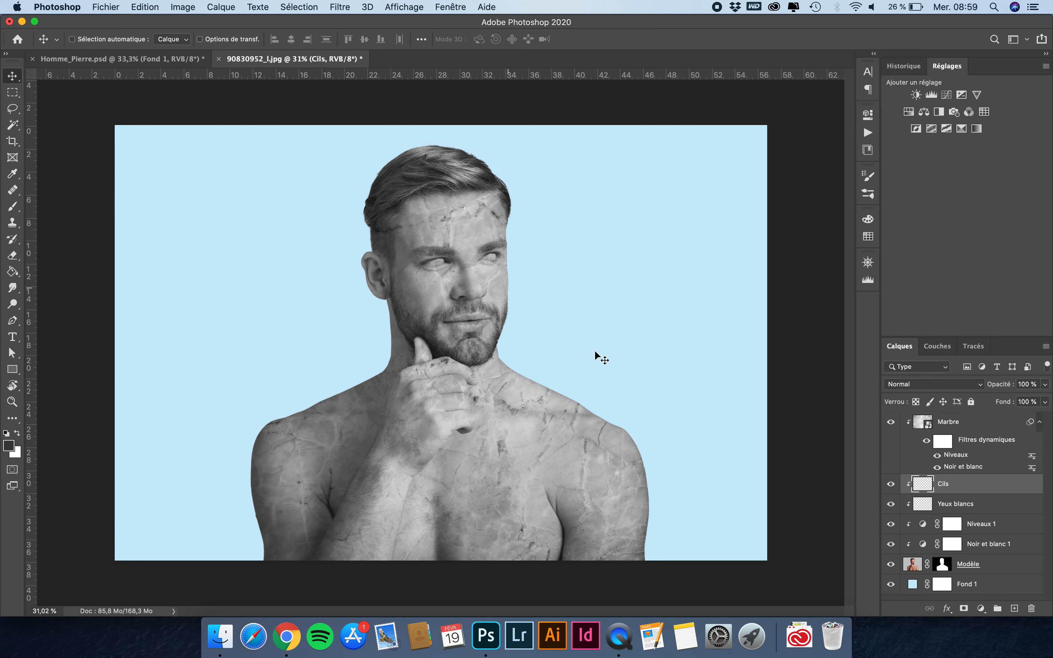
click(971, 426)
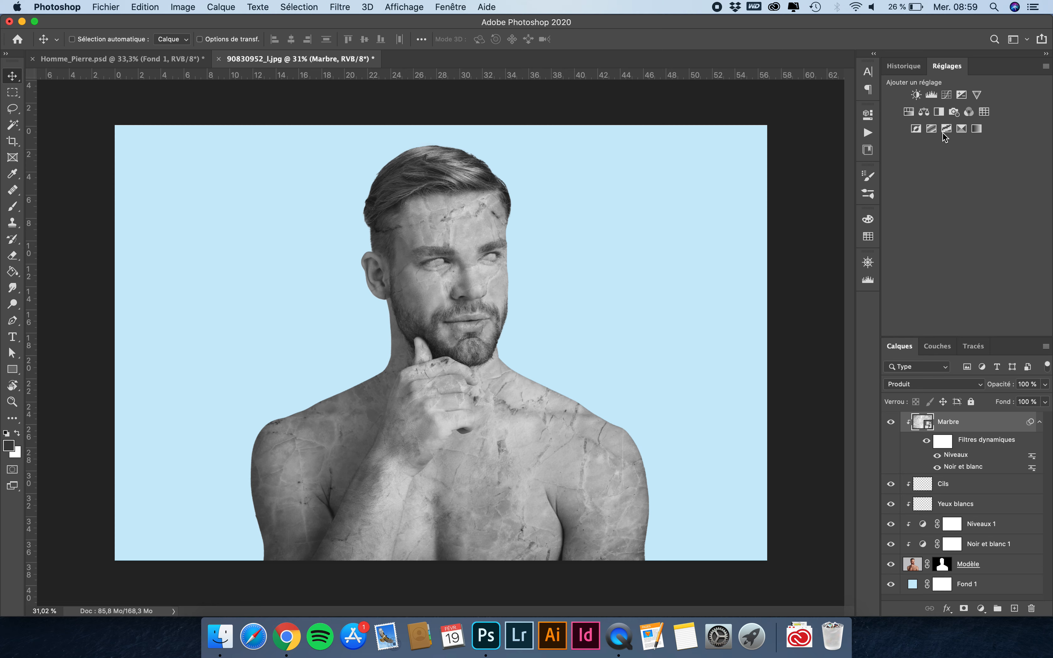
click(946, 95)
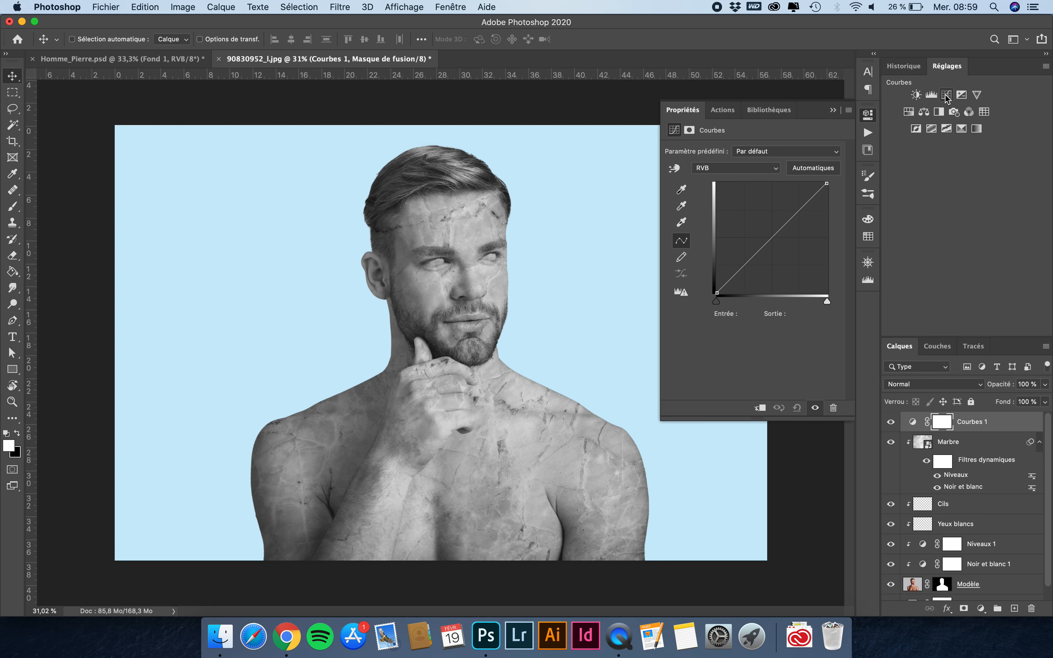
alt+click(972, 433)
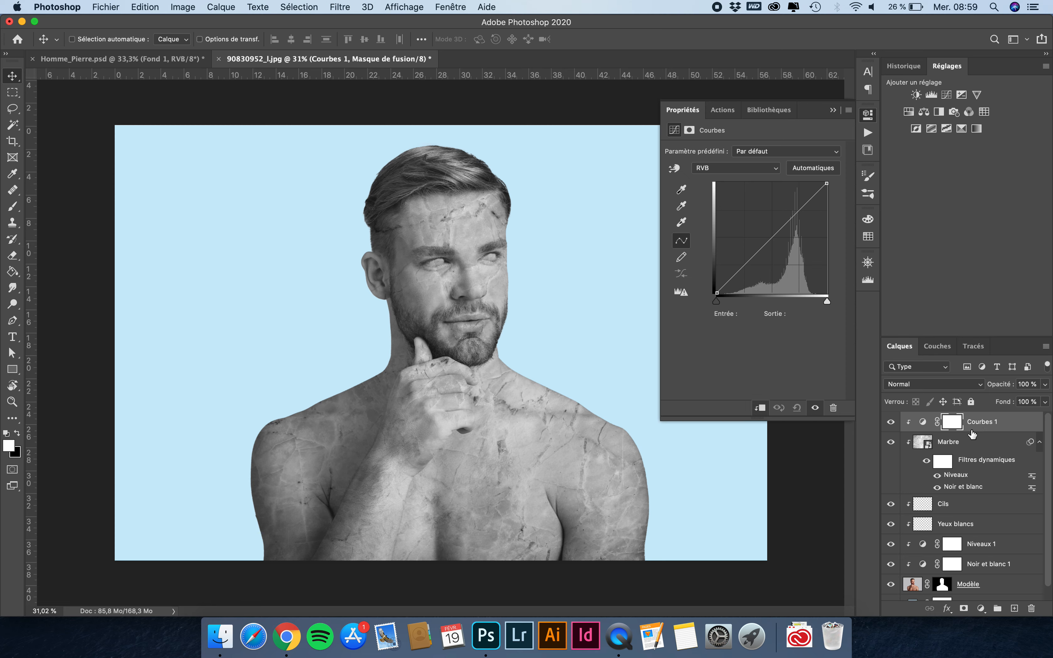
alt+click(977, 429)
alt+click(977, 429)
Step: Shape the Courbes 1 curve into a gentle S with points at input 44, output 33 and input 209, output 215, and compare before and after
drag(759, 253, 752, 269)
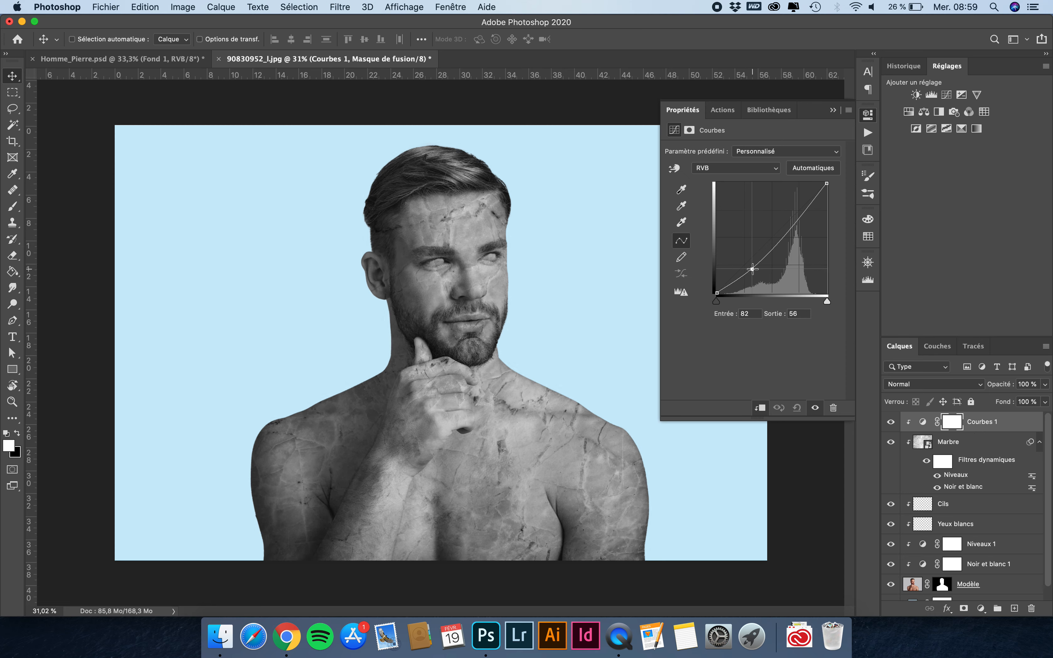
drag(805, 208, 803, 201)
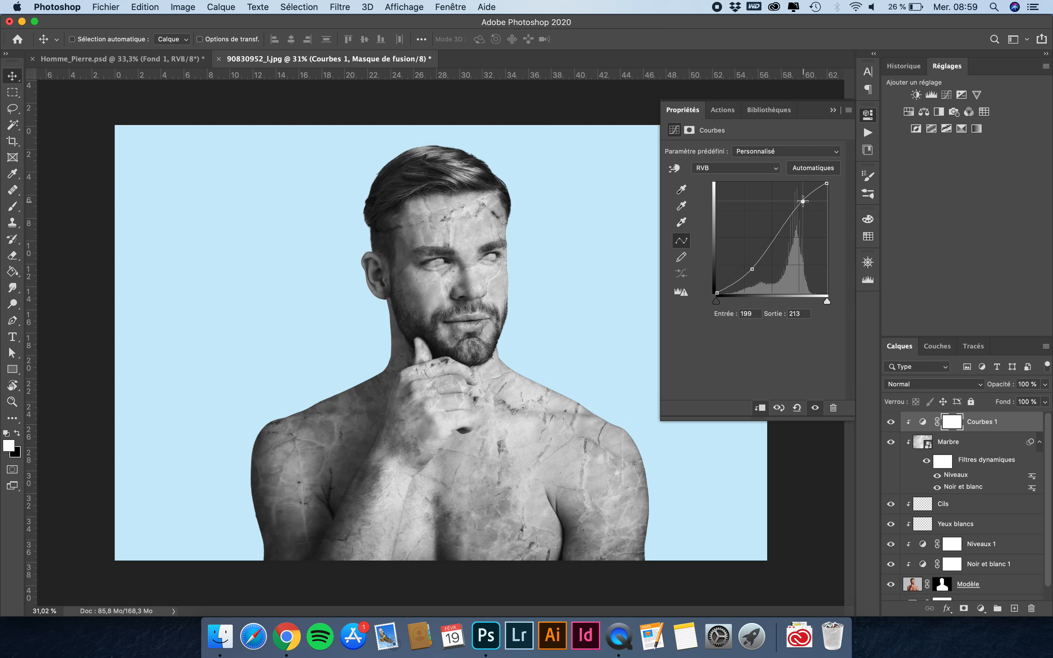
drag(752, 269, 740, 277)
click(802, 201)
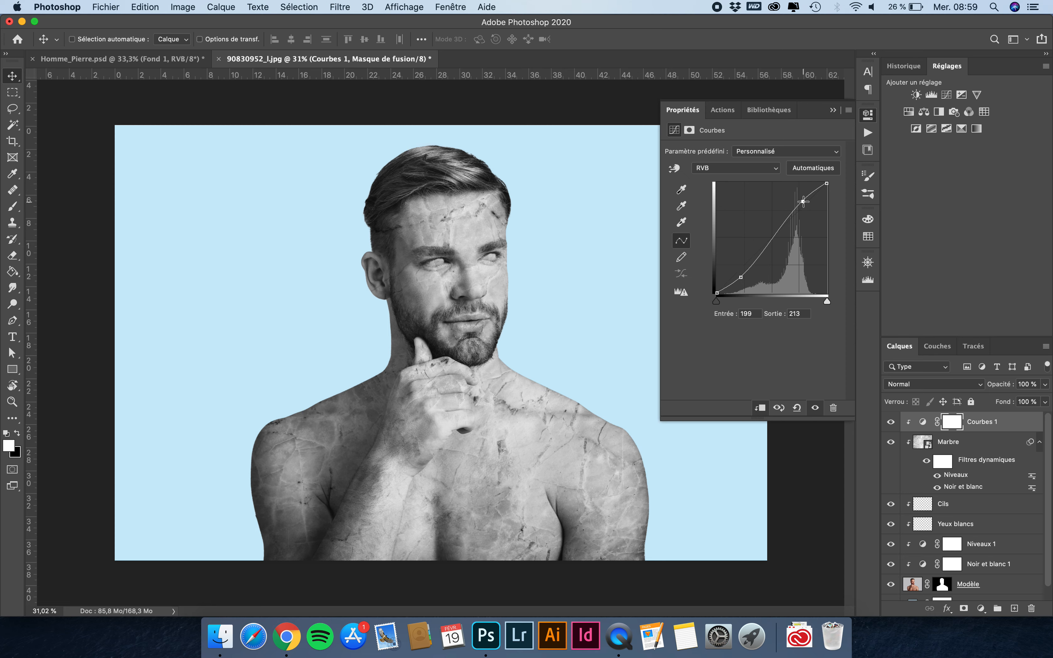
drag(803, 202, 806, 206)
drag(740, 277, 735, 279)
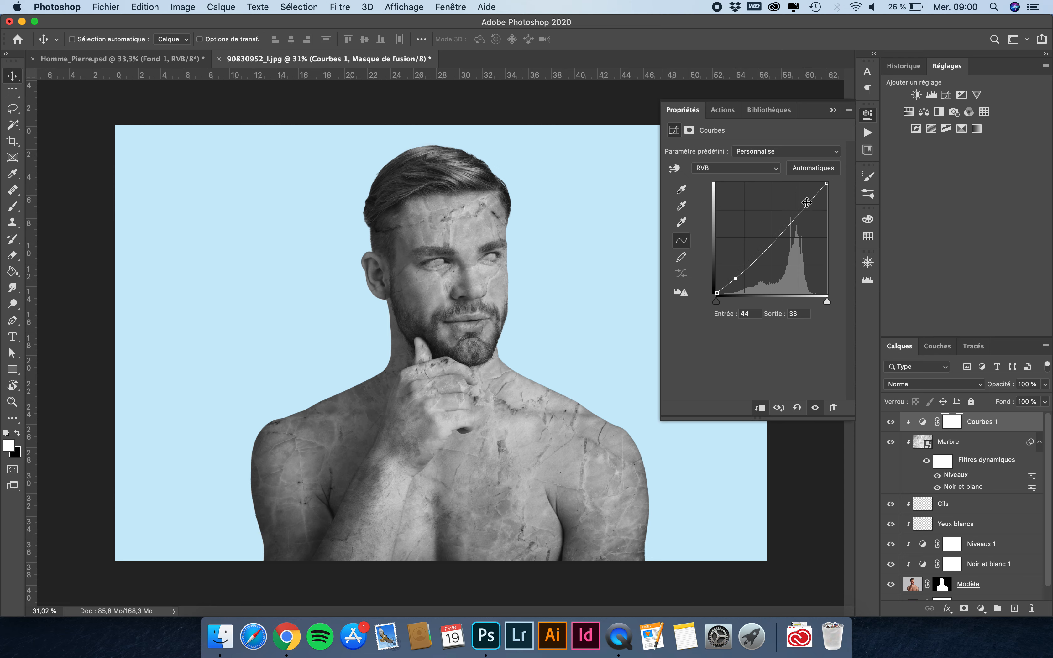
drag(806, 202, 805, 200)
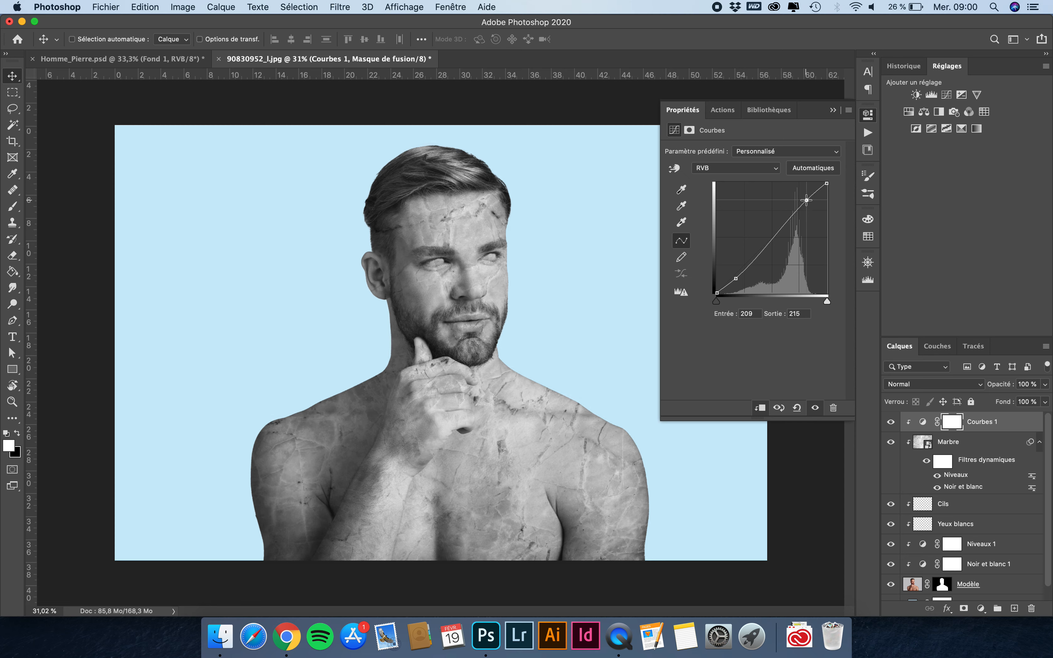
click(890, 422)
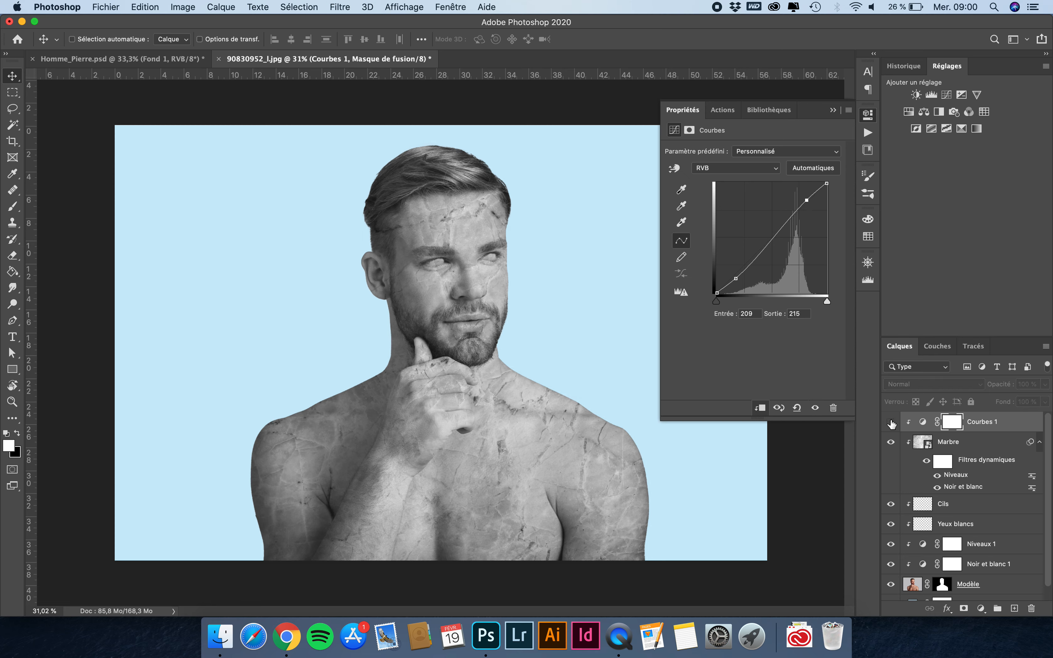
click(891, 422)
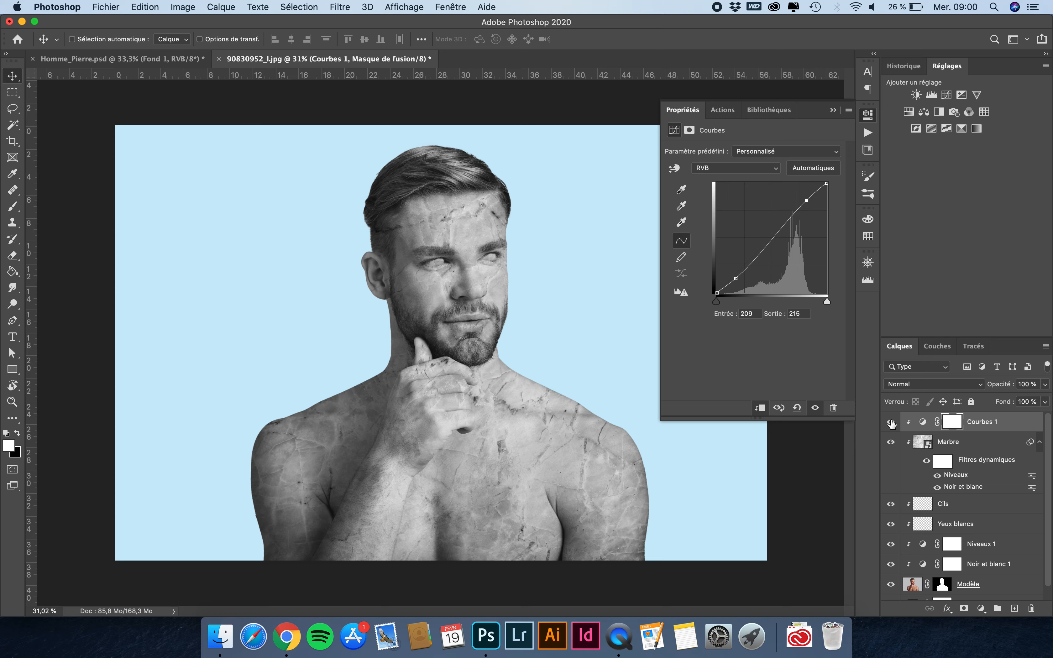
click(680, 111)
scroll(497, 412, down, 2)
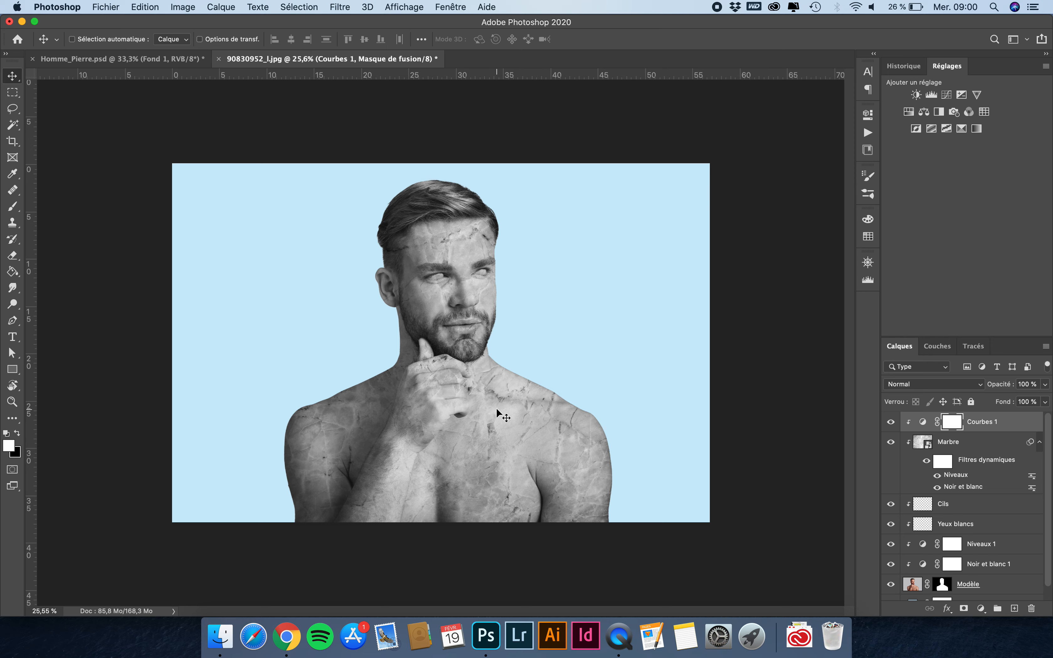
scroll(497, 409, up, 2)
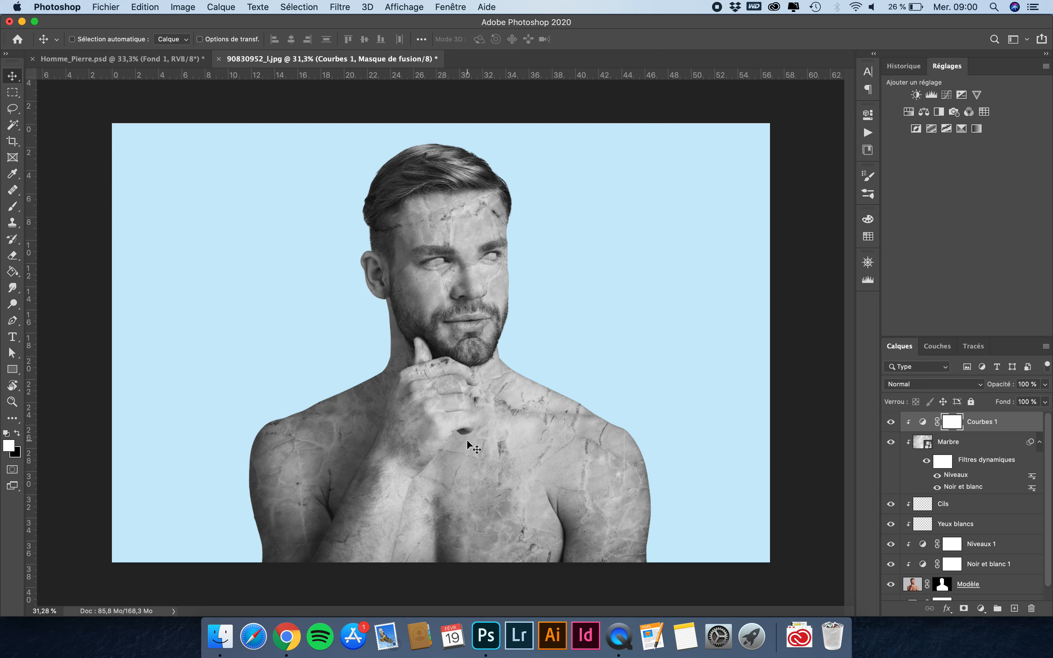
Step: Switch to Chrome to view the 123RF marble texture page and the site's home page, and return to Photoshop
click(286, 639)
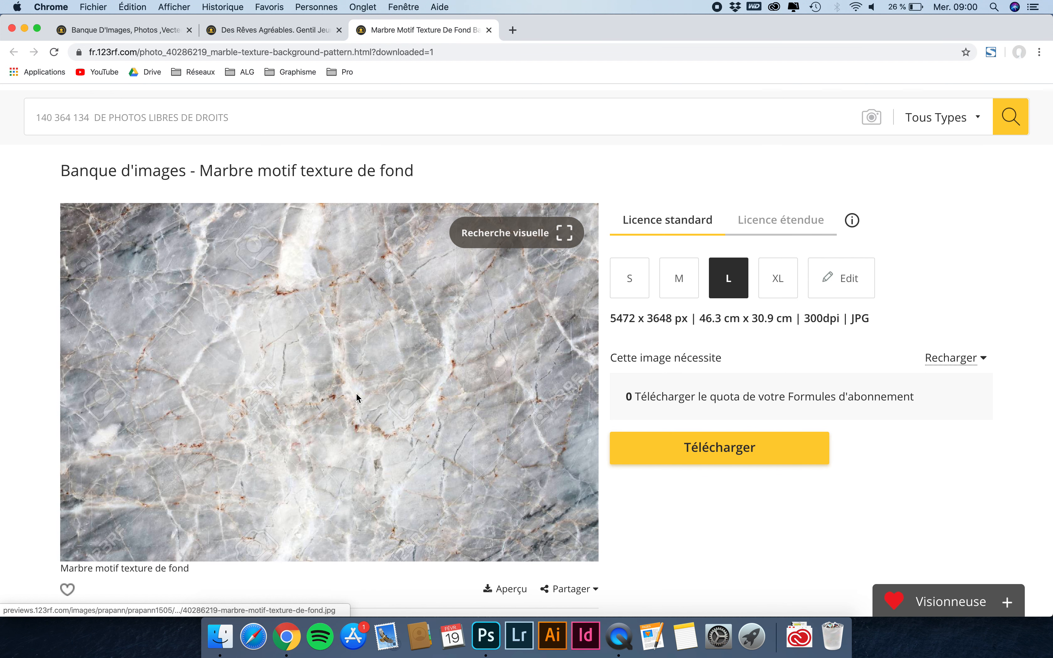
scroll(357, 395, down, 2)
click(137, 22)
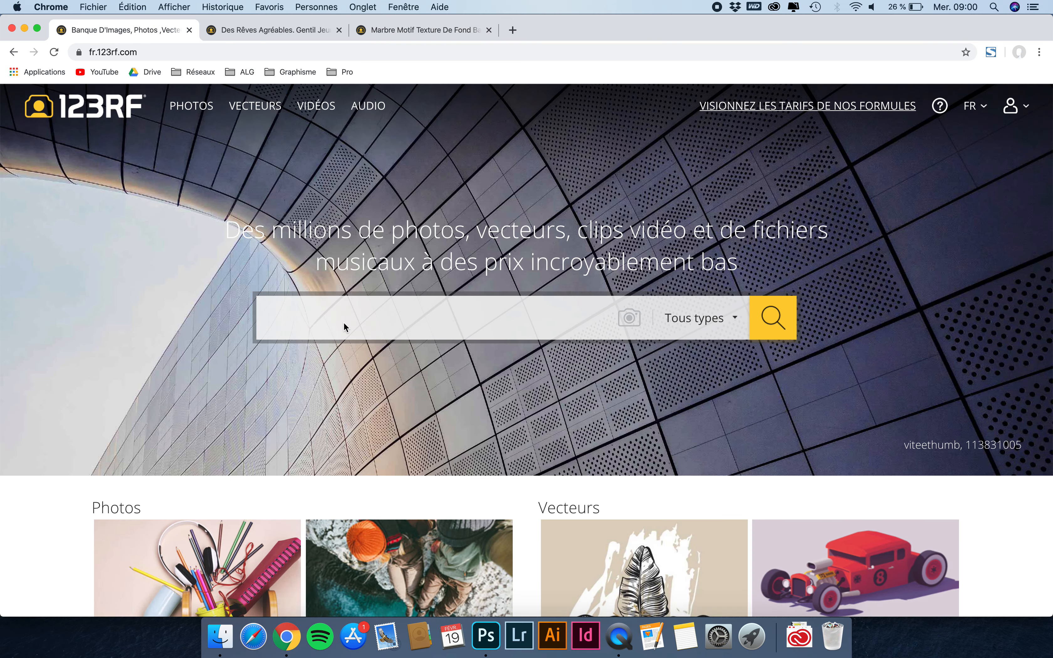
scroll(344, 327, down, 5)
scroll(345, 327, up, 5)
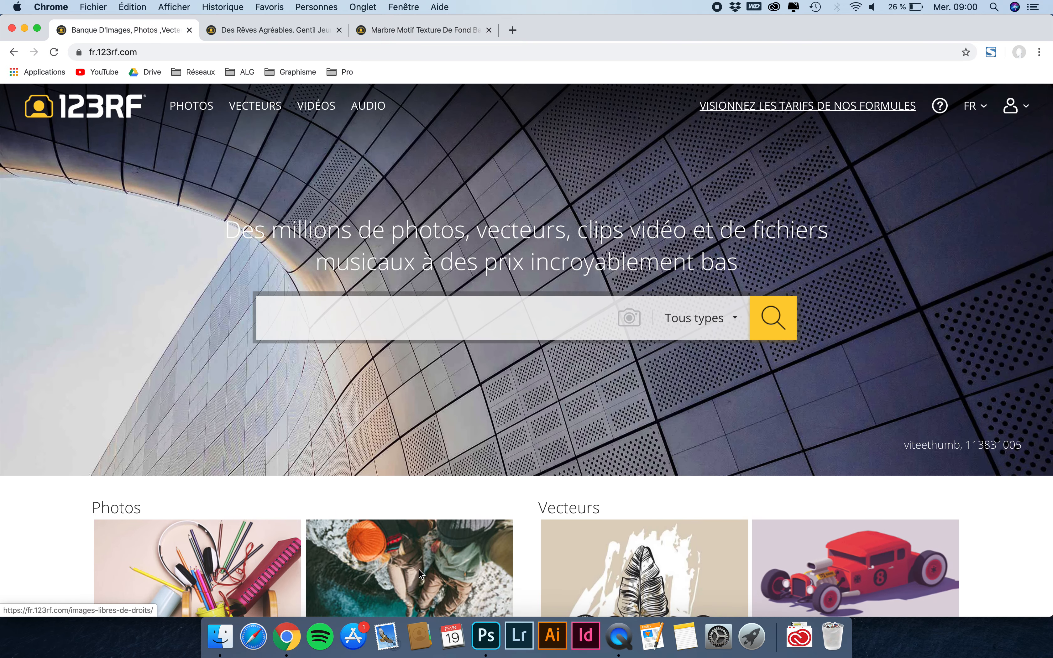
click(486, 635)
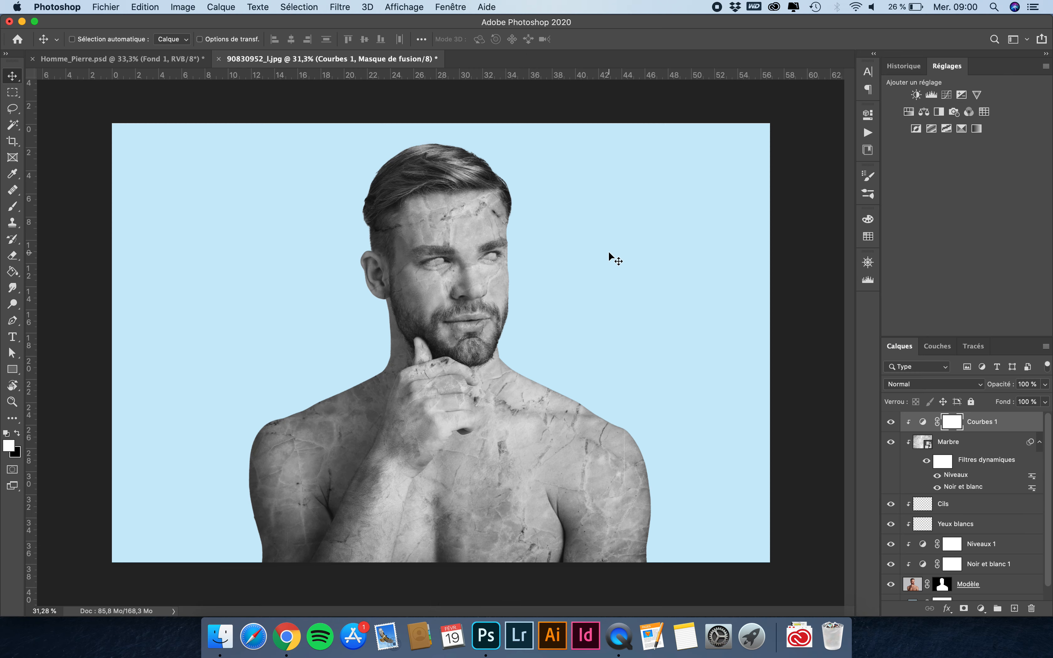